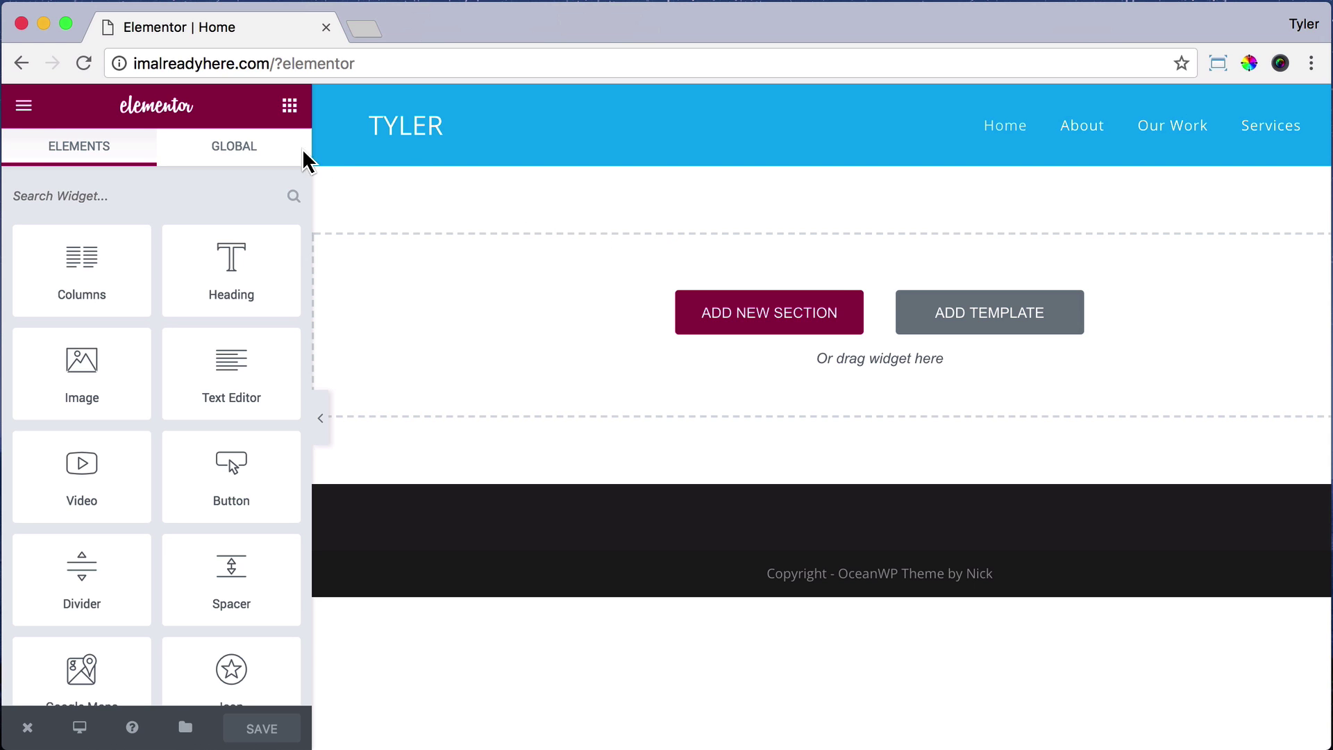
Step: Set the Primary Headline global font family to Lato in Elementor's Global Fonts
click(23, 107)
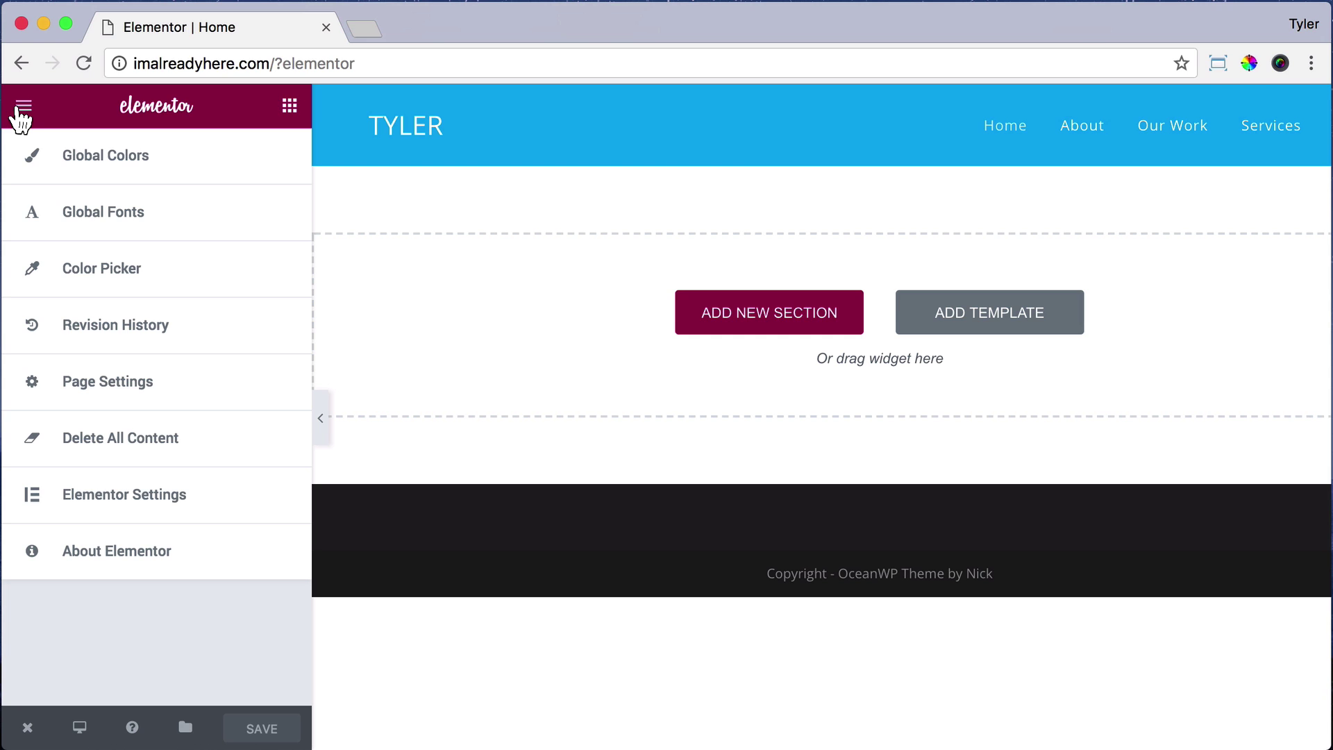
click(101, 234)
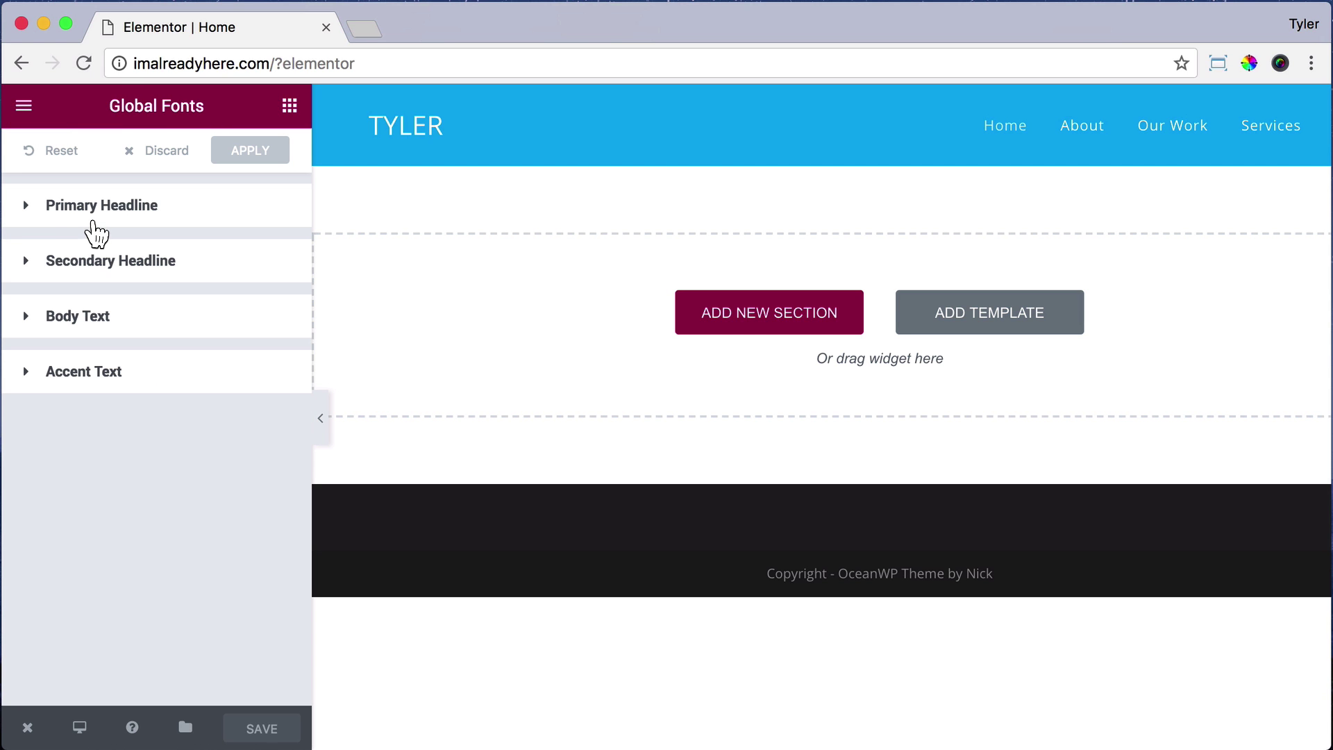
click(56, 208)
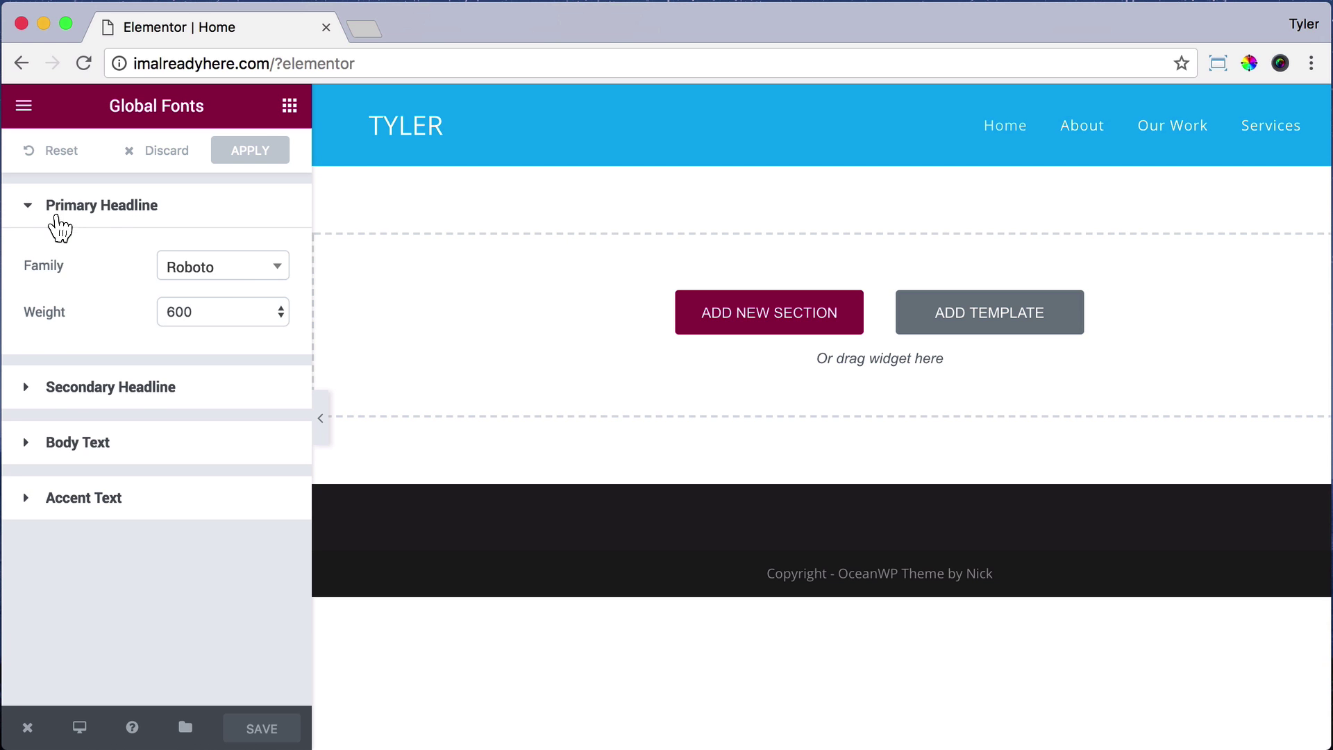
click(267, 270)
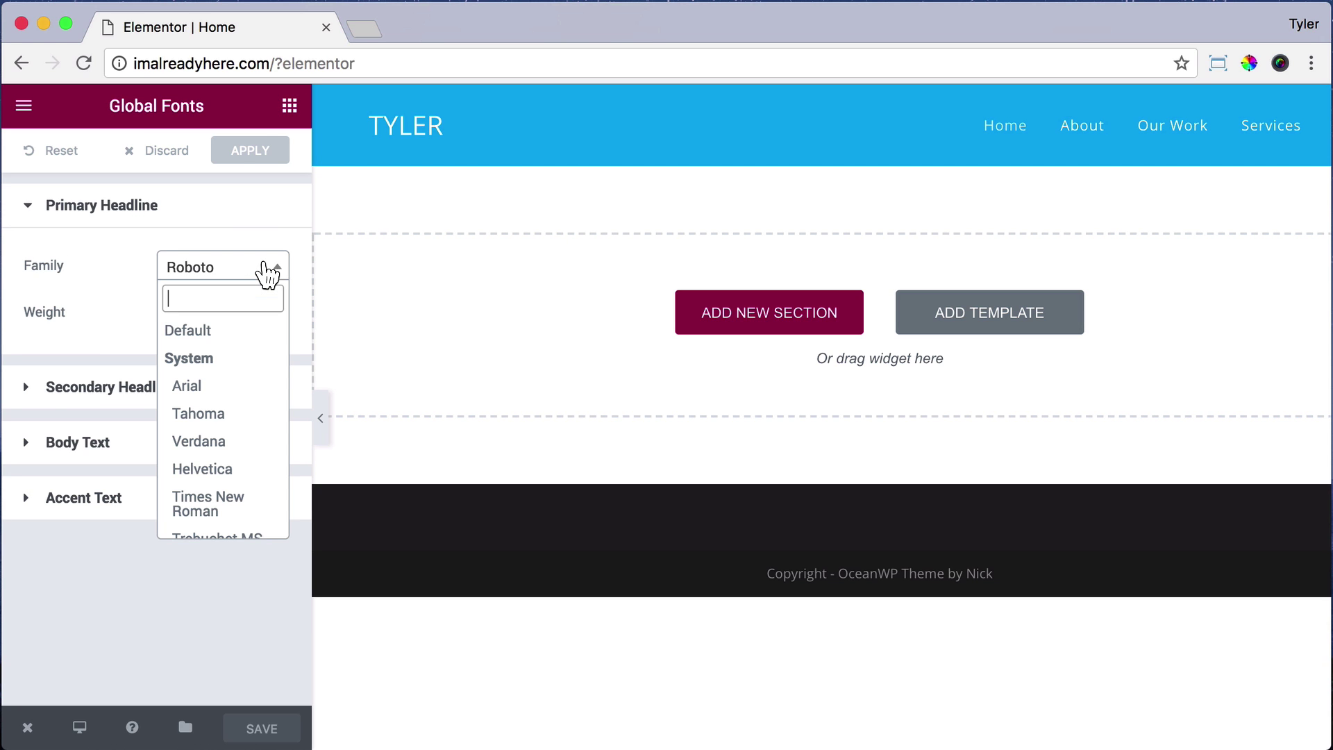
text(lato)
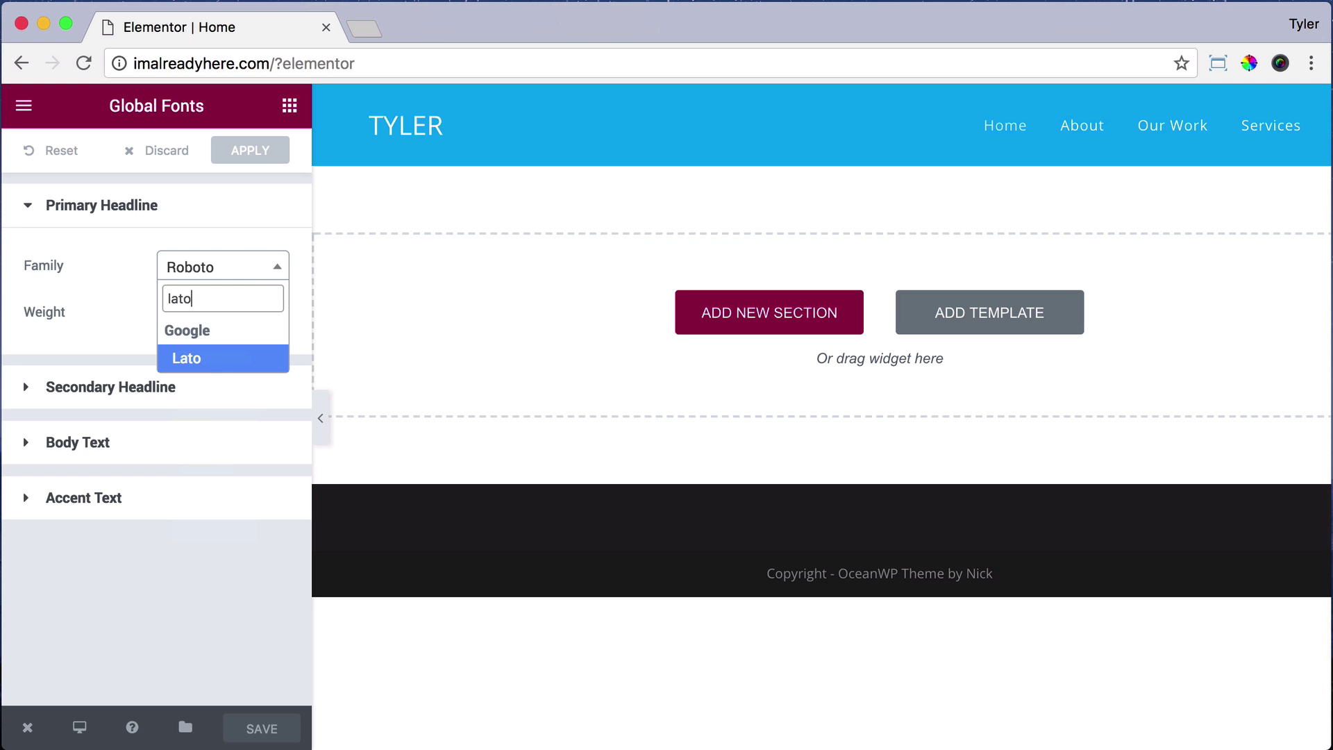
click(210, 358)
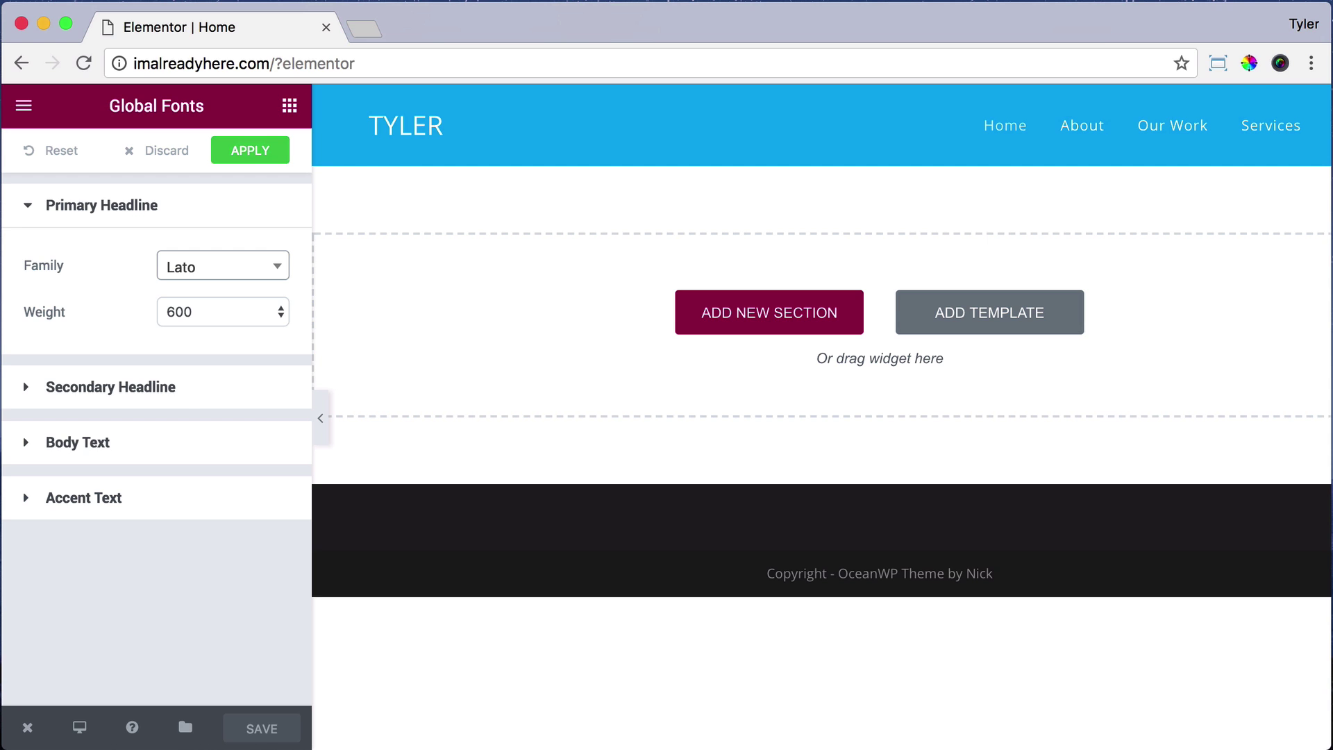
Step: Change the Secondary Headline and Body Text global font families to Lato
click(183, 387)
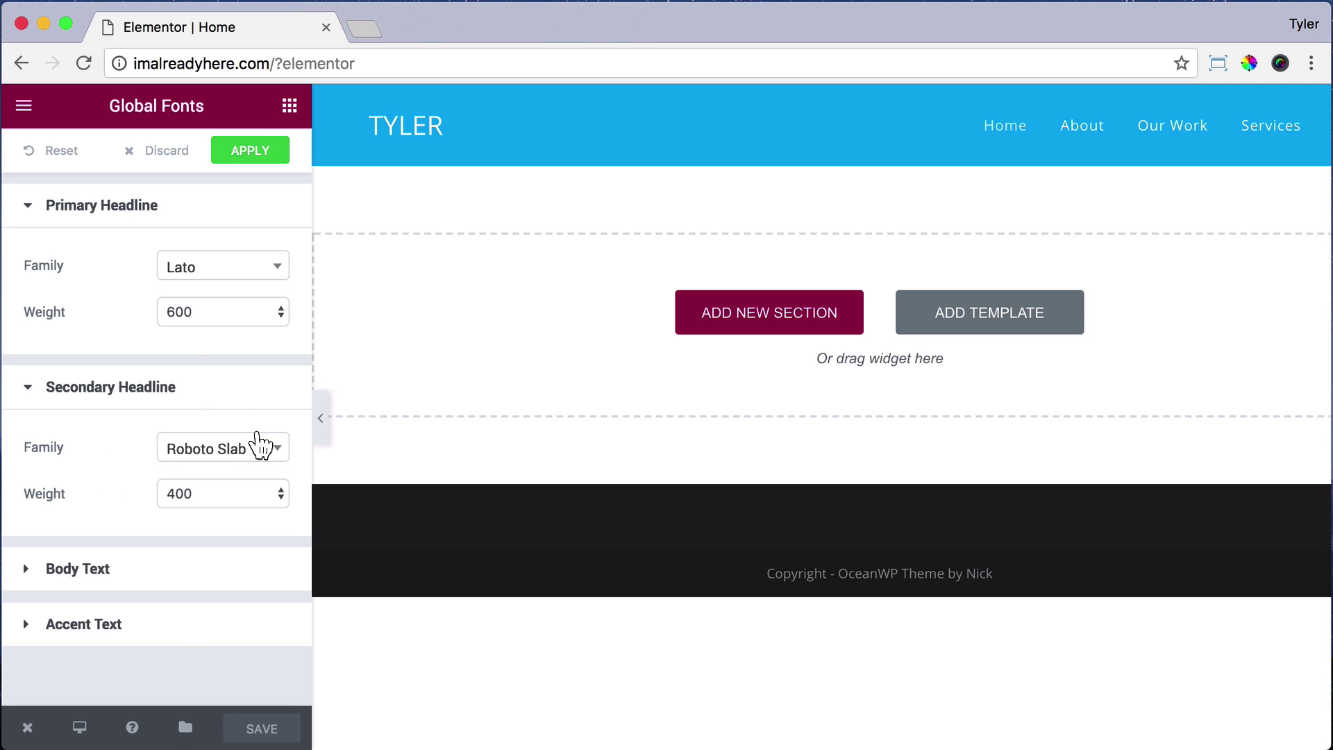
click(260, 447)
text(lato)
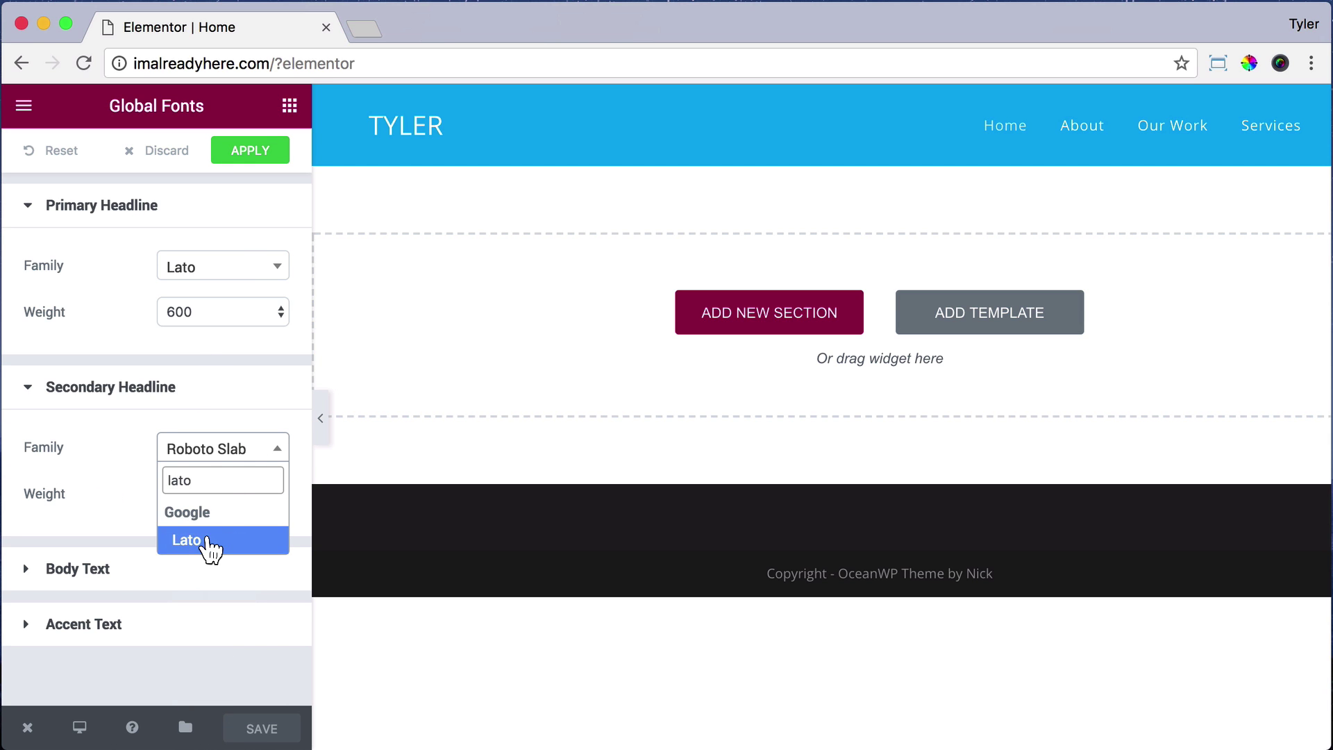
click(208, 544)
click(158, 572)
scroll(264, 590, down, 2)
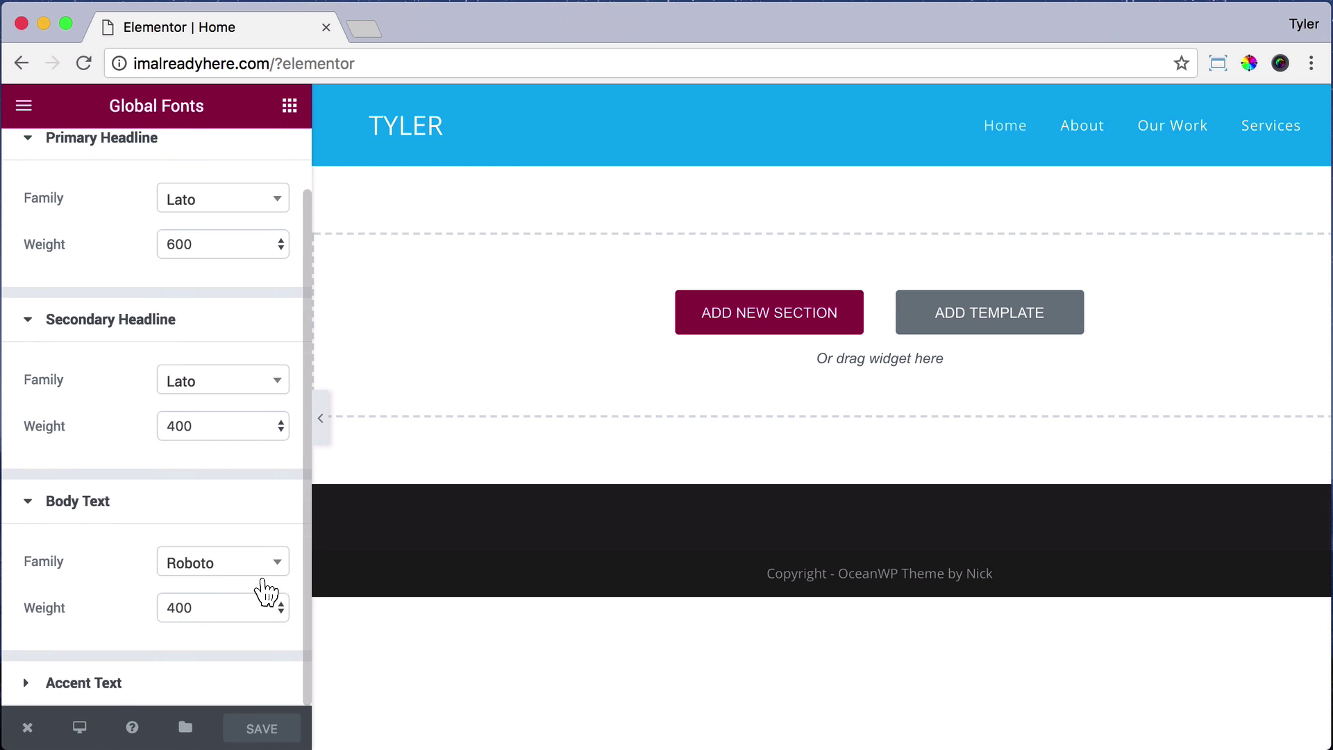
click(267, 564)
text(lato)
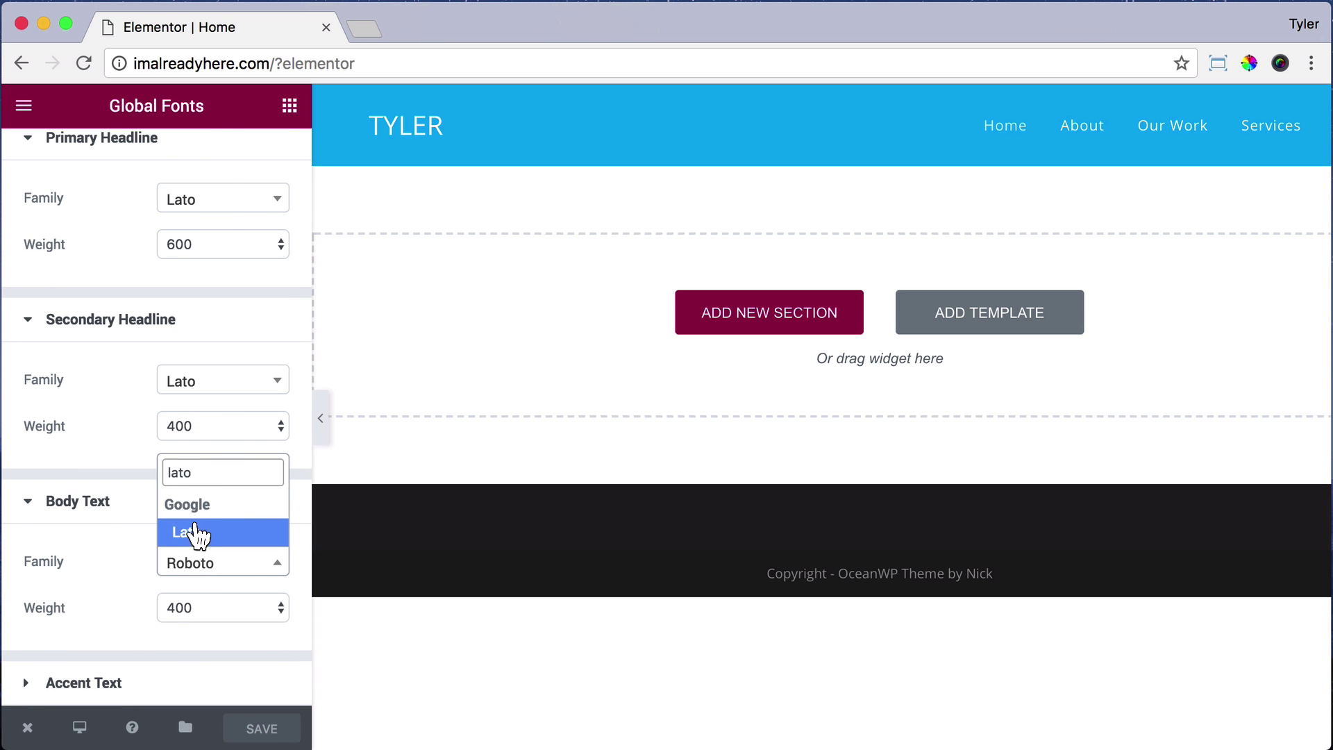
click(197, 533)
Step: Set the Accent Text font family to Lato and apply the global font changes
click(104, 681)
scroll(238, 484, down, 4)
click(253, 625)
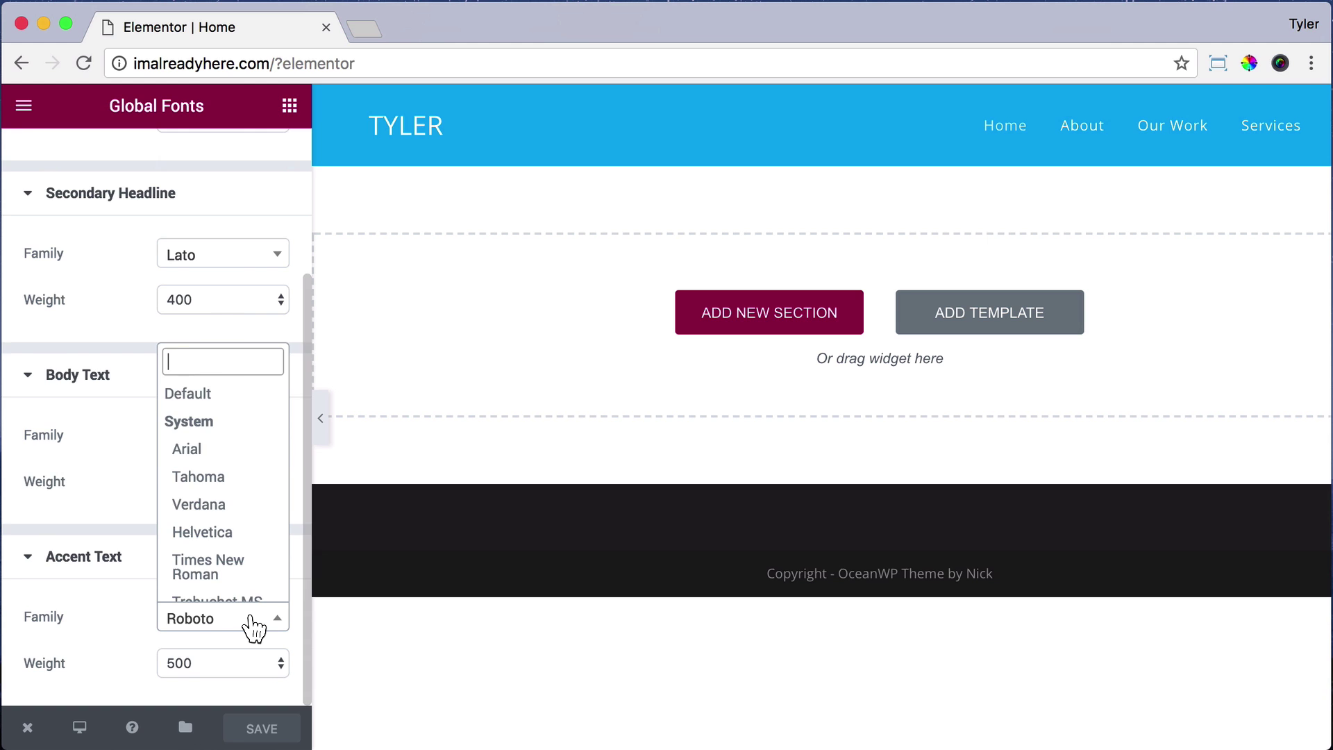
text(lato)
click(197, 588)
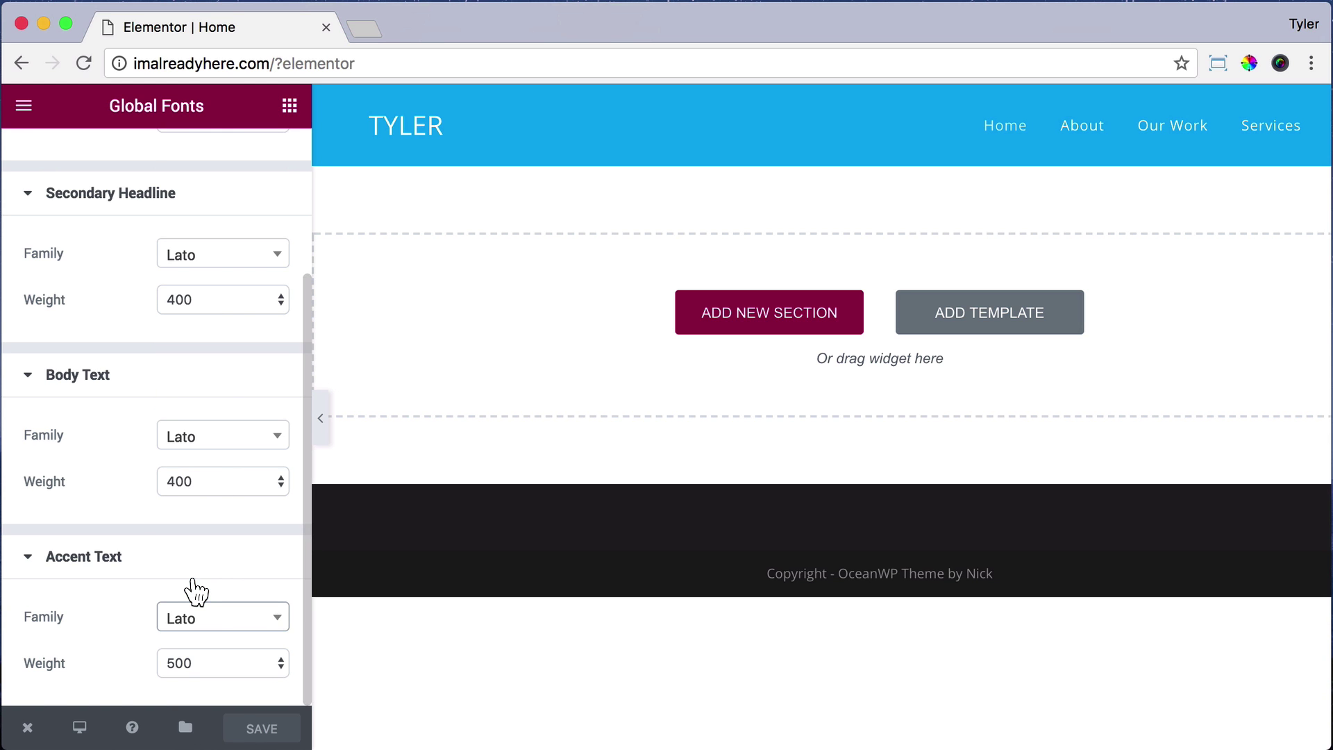
scroll(197, 591, up, 3)
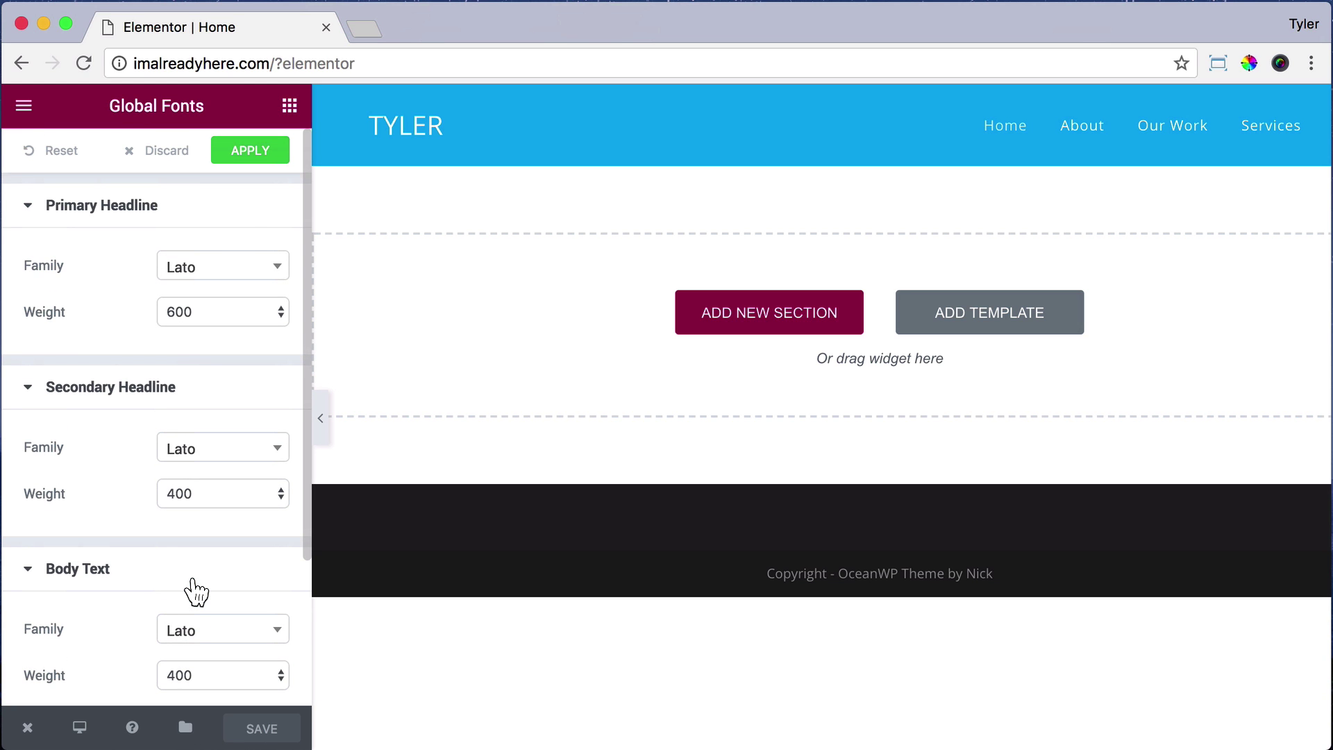
click(248, 158)
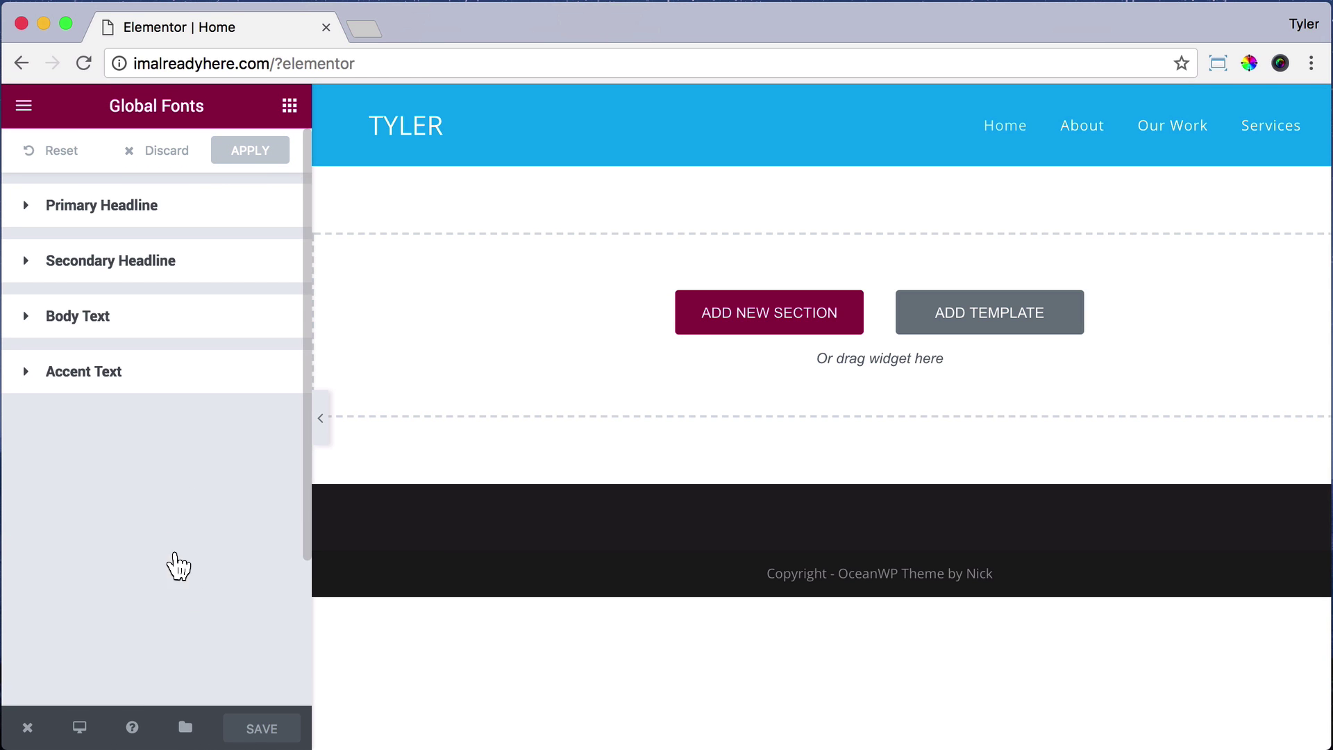
Step: Save the page, view it live, close the Elementor editor tab and open the Customizer
click(265, 730)
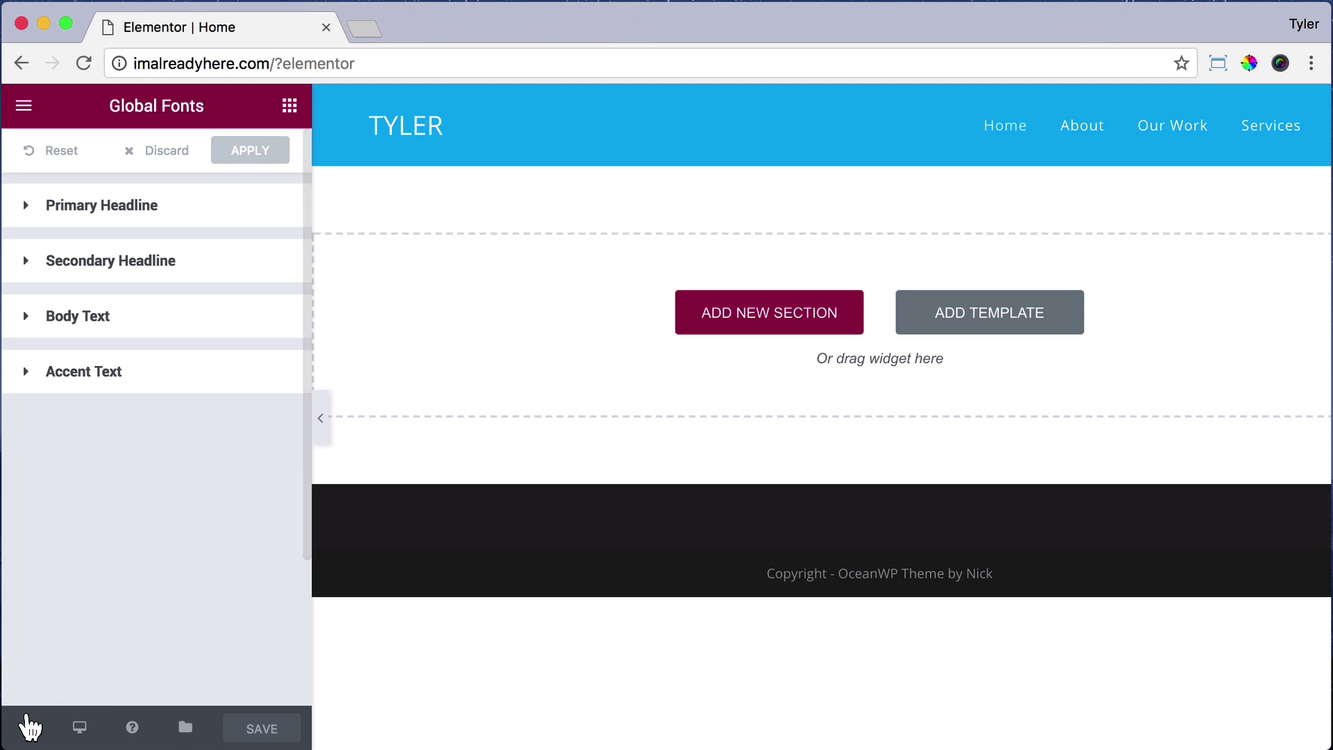
click(27, 729)
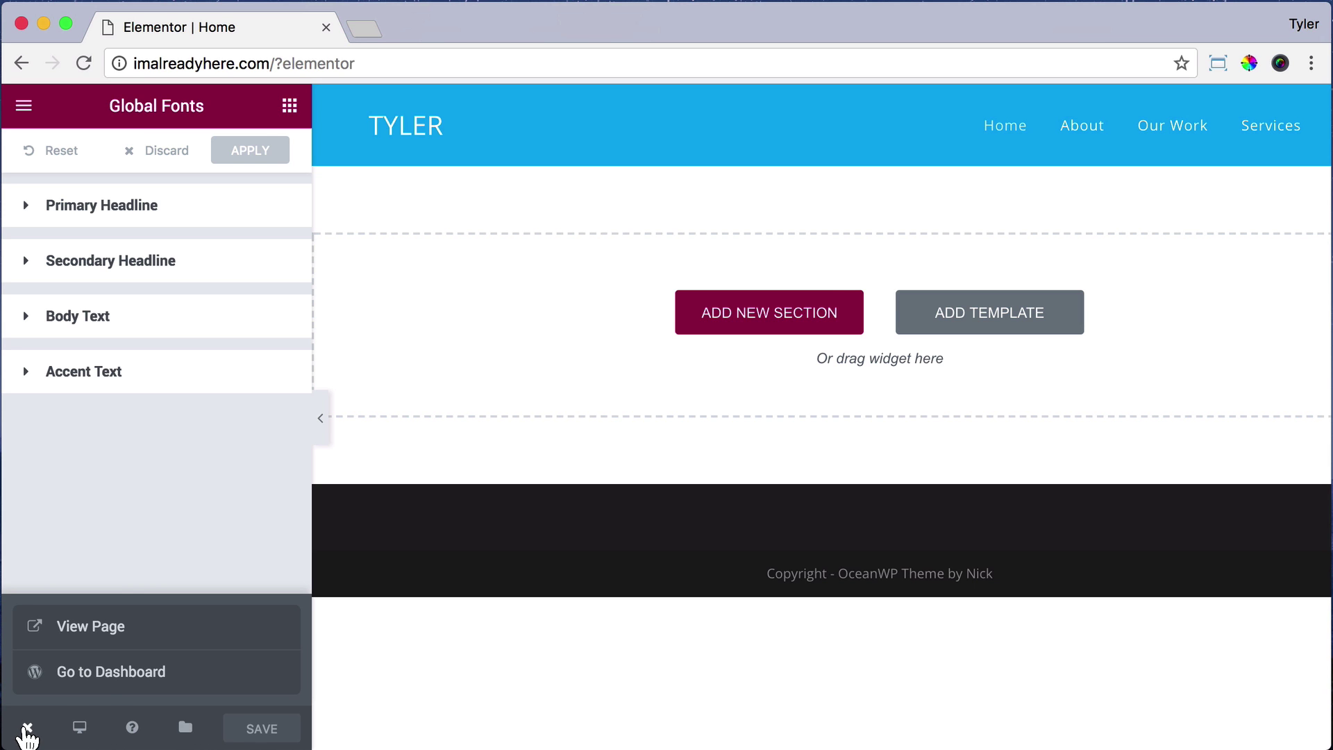
click(128, 631)
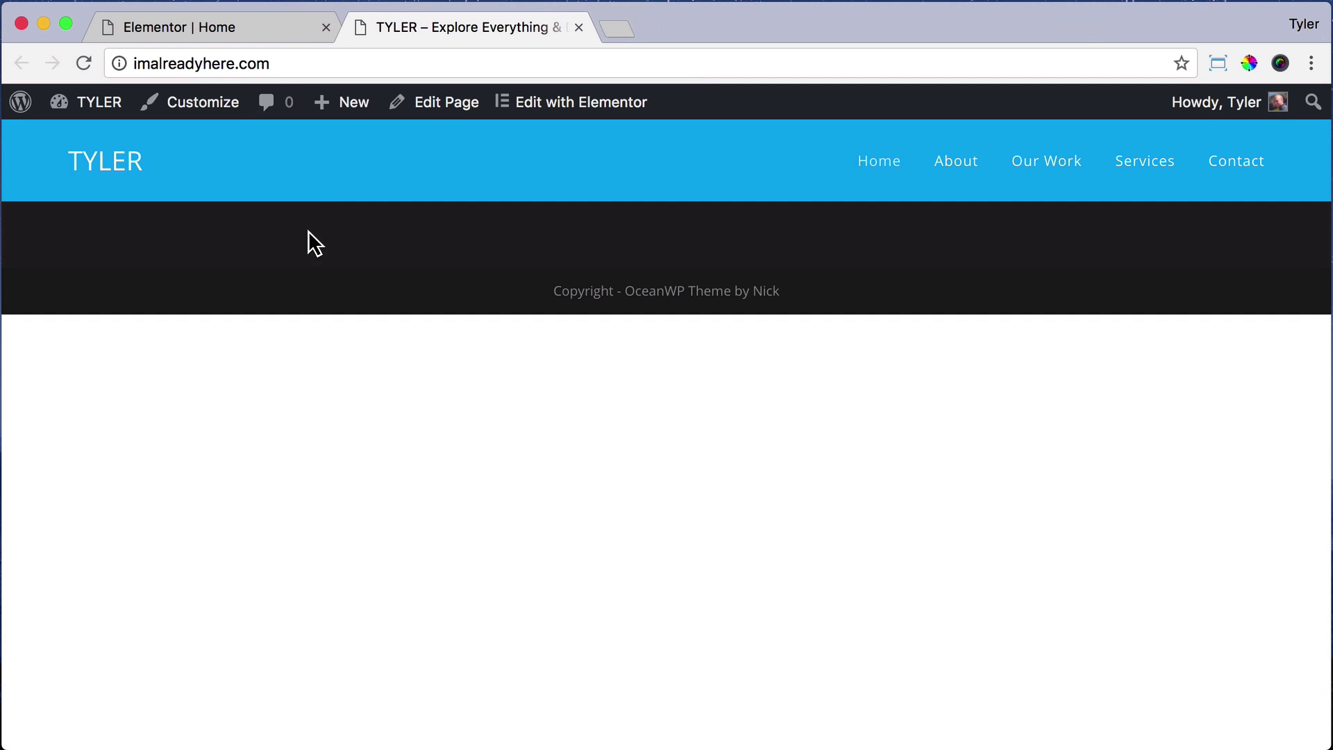
click(325, 27)
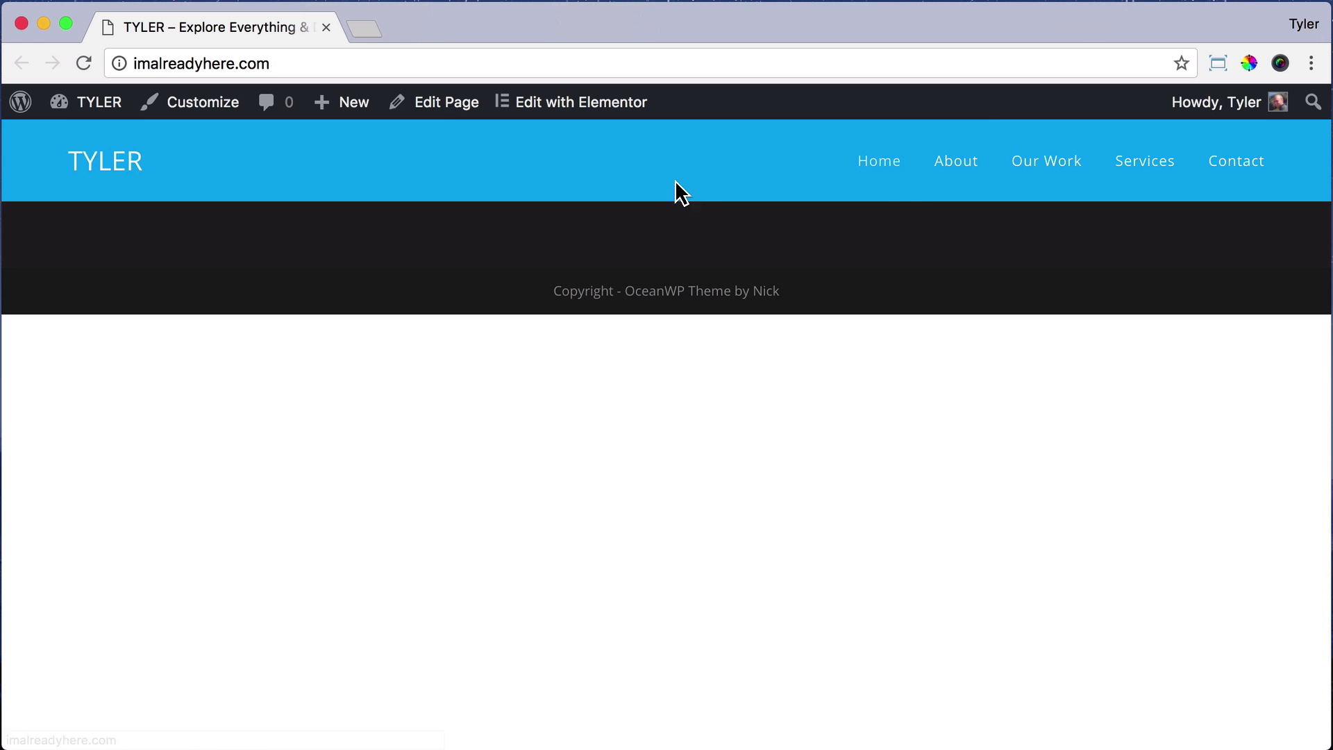
click(202, 105)
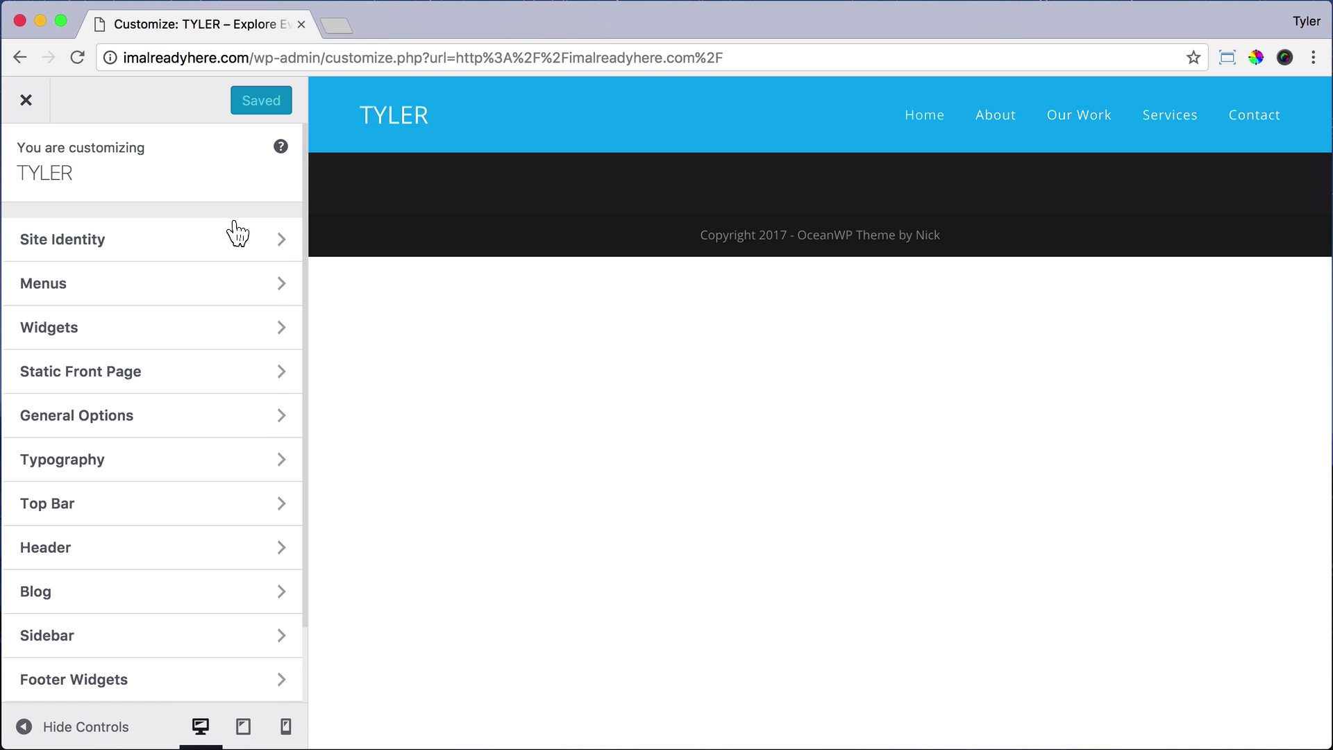
Step: Set the Customizer's body typography font family to Lato
click(244, 478)
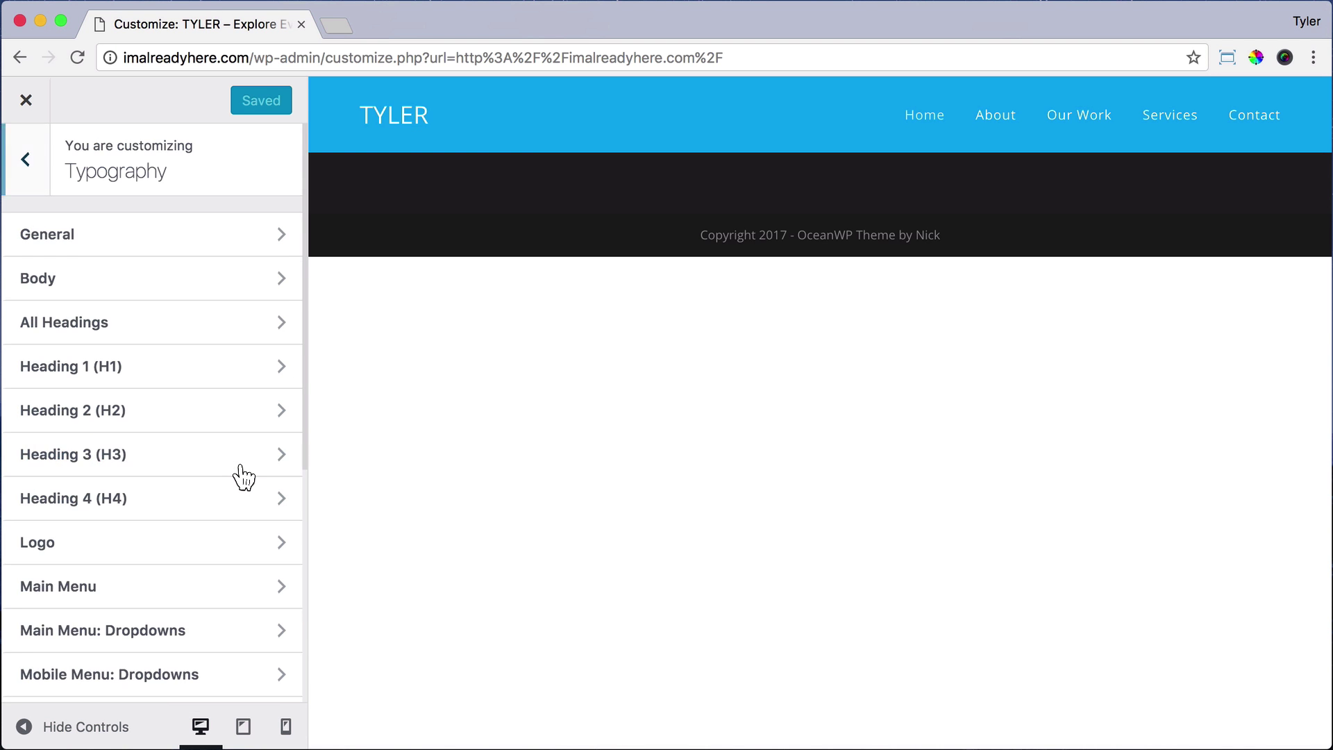
click(274, 240)
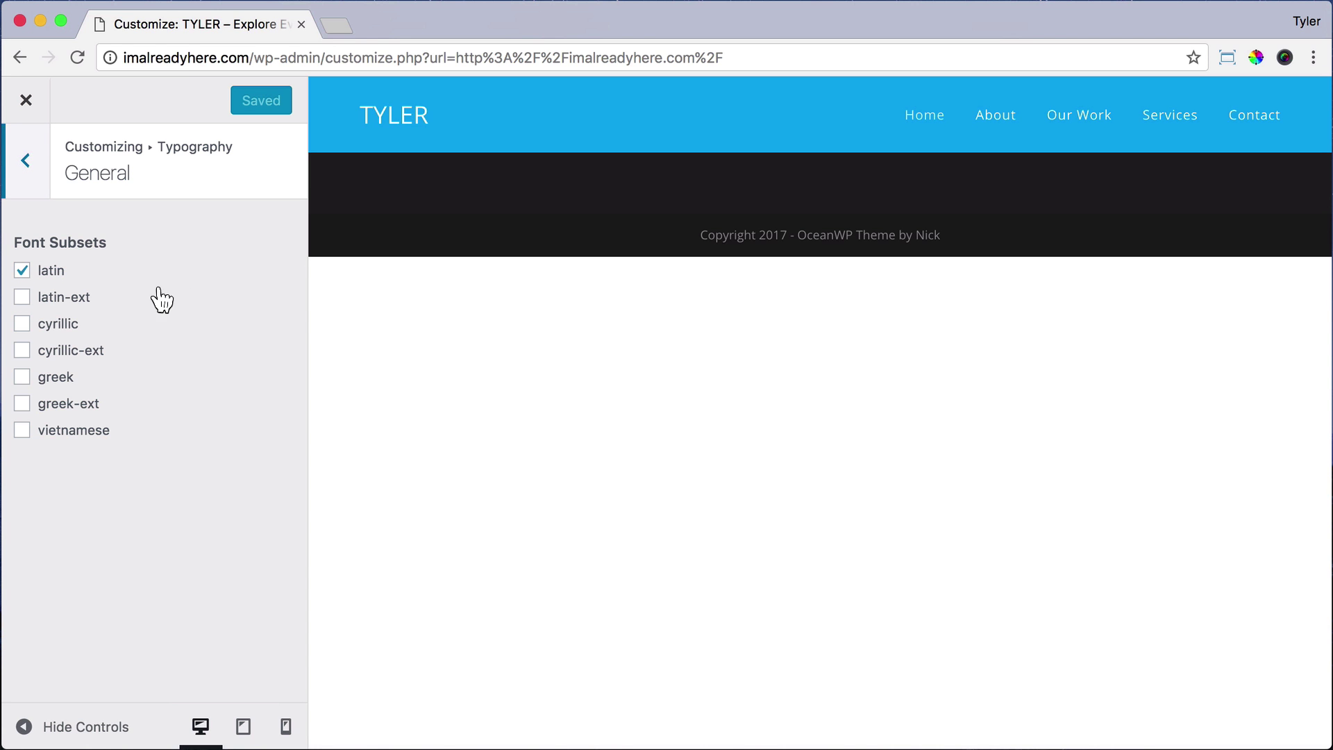
click(24, 164)
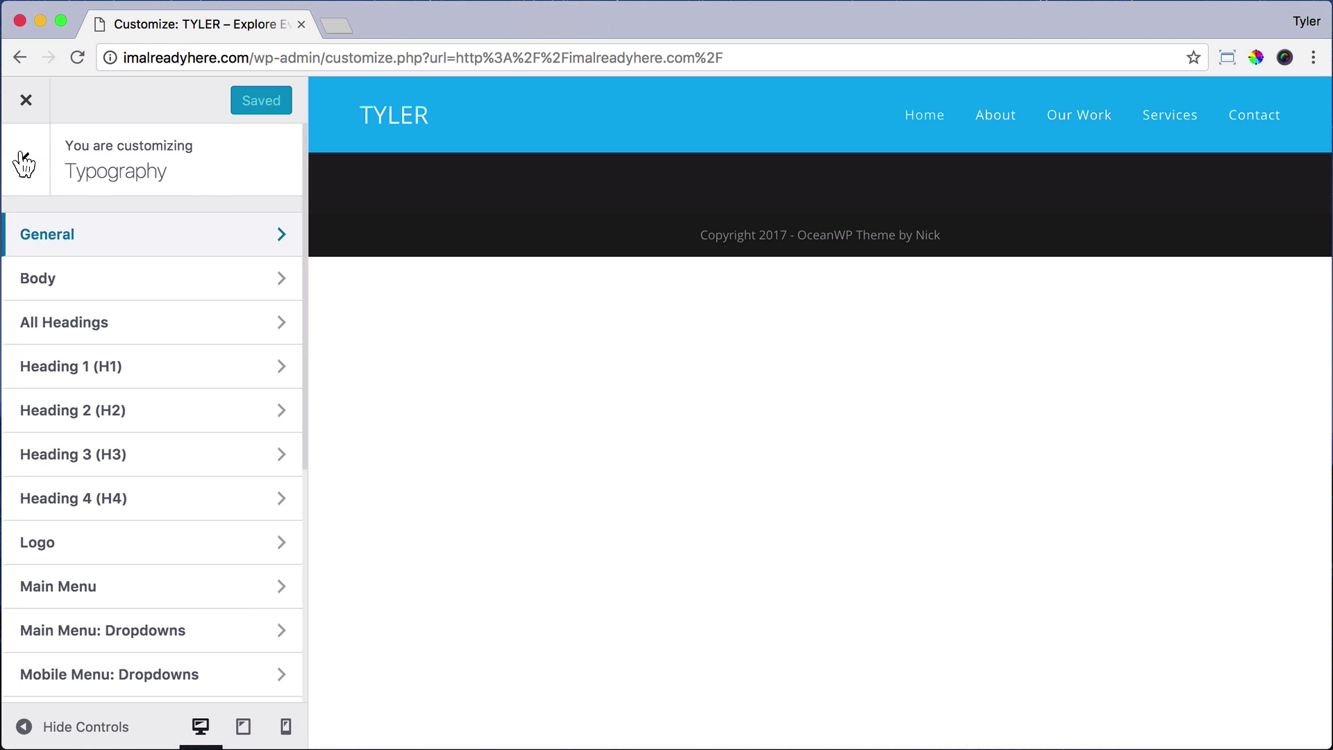
click(240, 276)
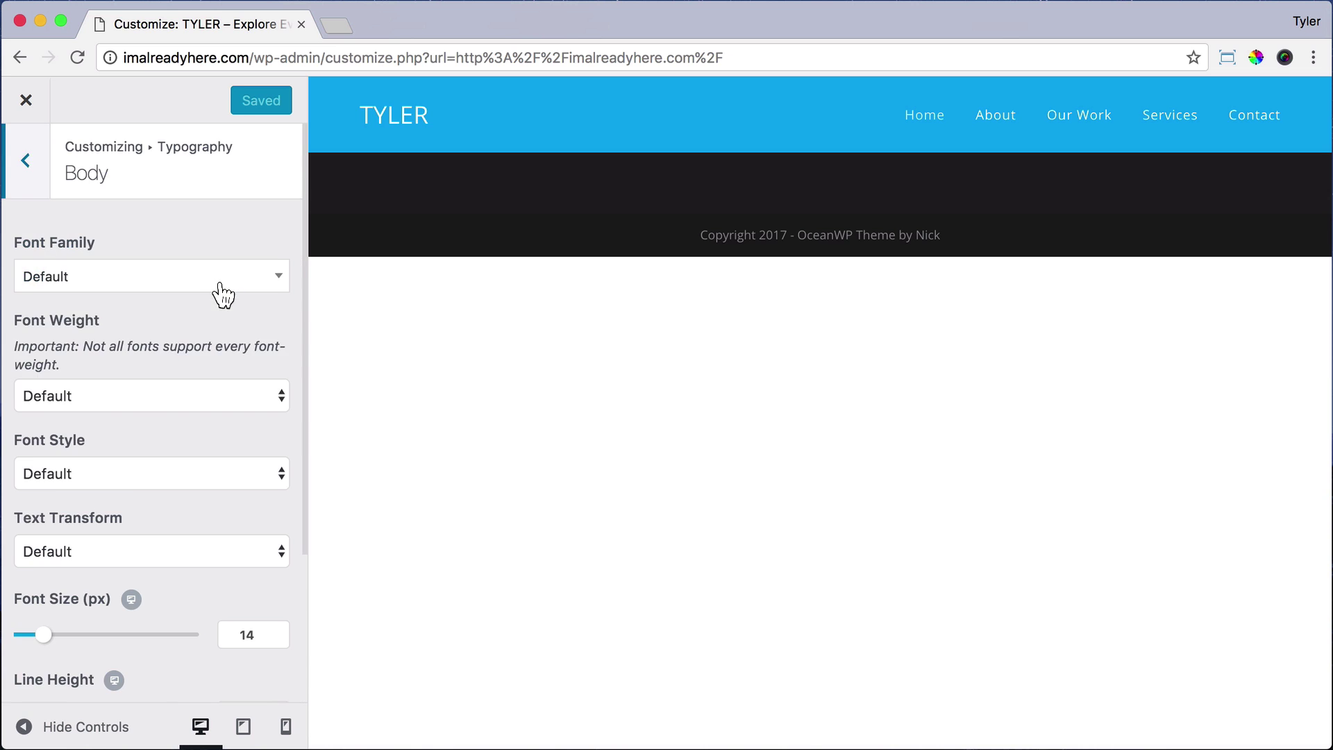
click(274, 281)
text(lato)
click(77, 373)
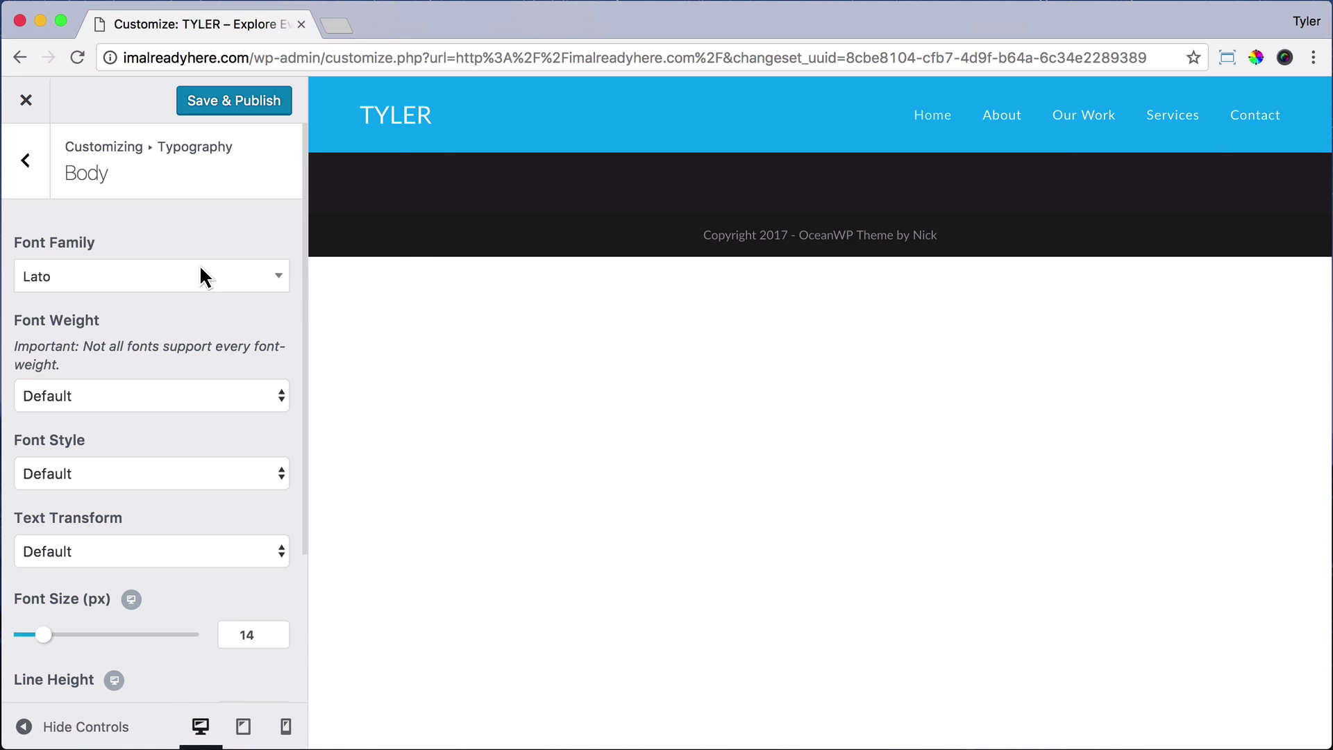
click(26, 167)
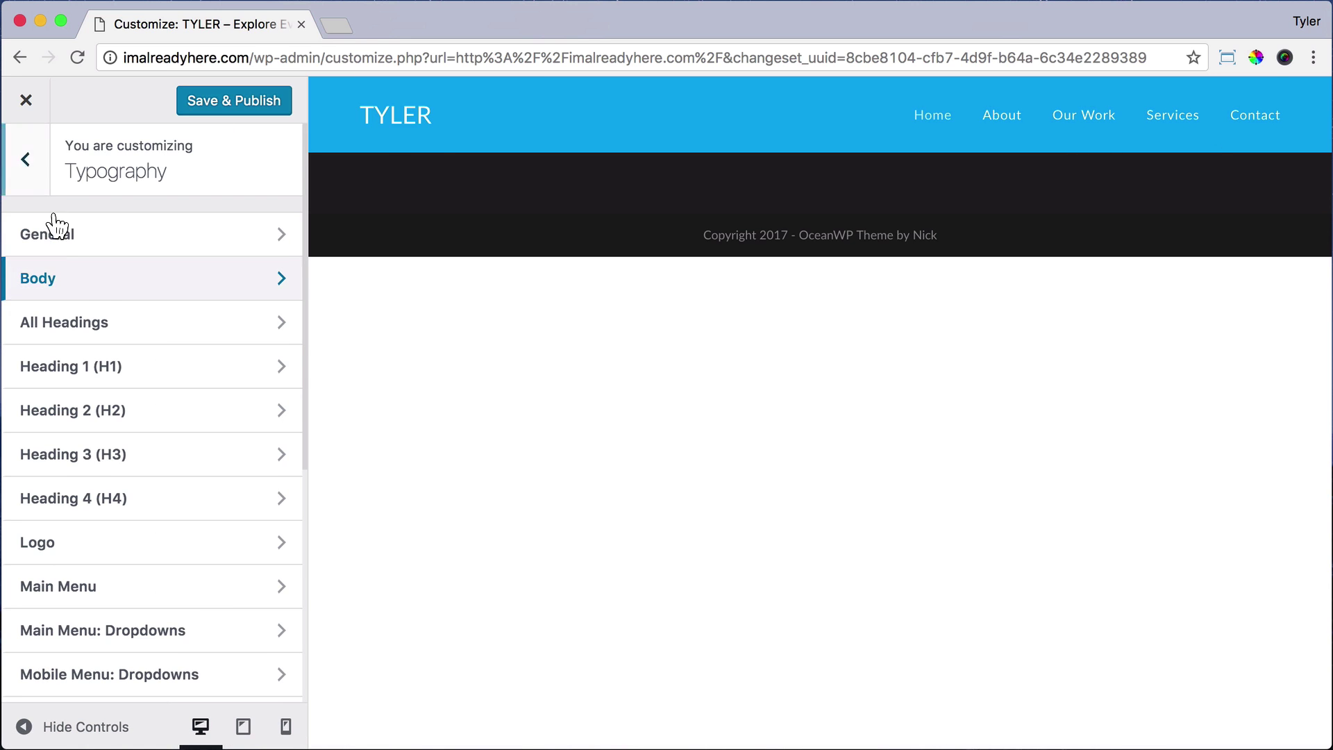
Step: Set the All Headings font family to Lato and return to the typography sections
click(268, 328)
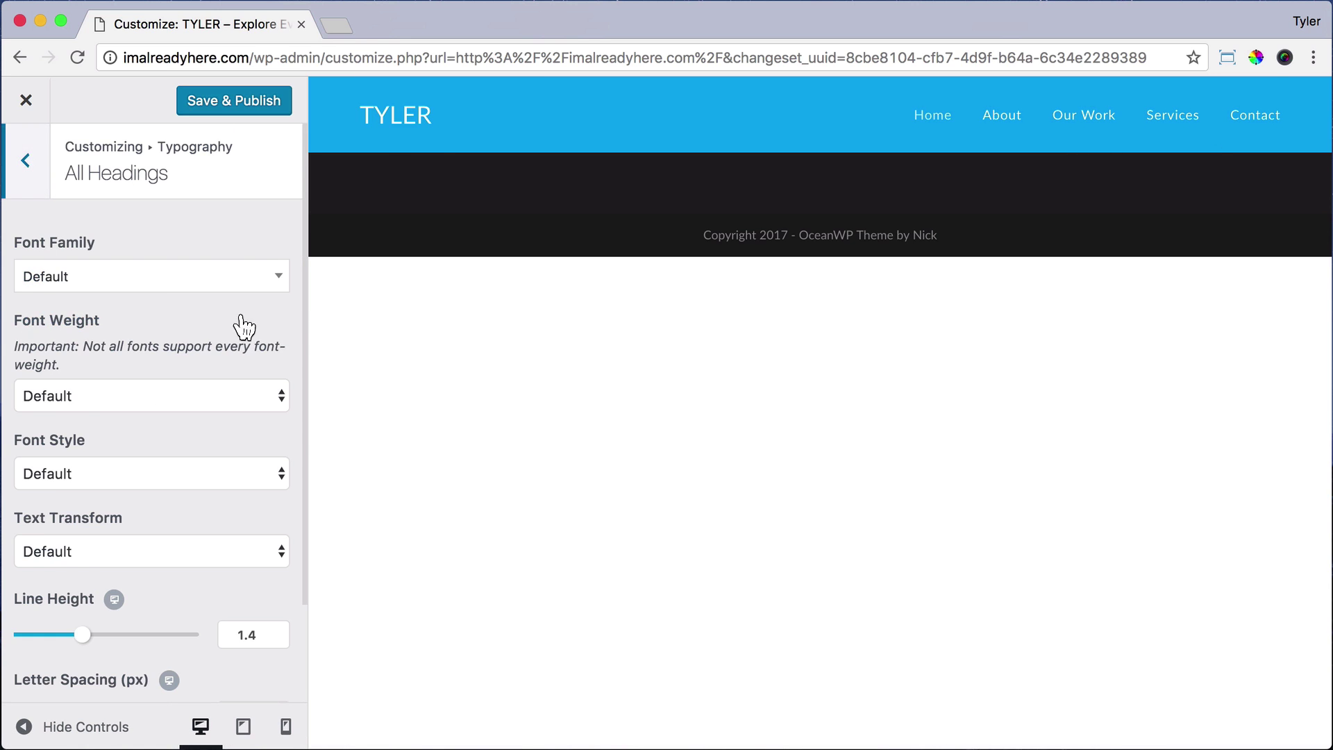
click(146, 278)
text(lato)
key(Return)
click(25, 163)
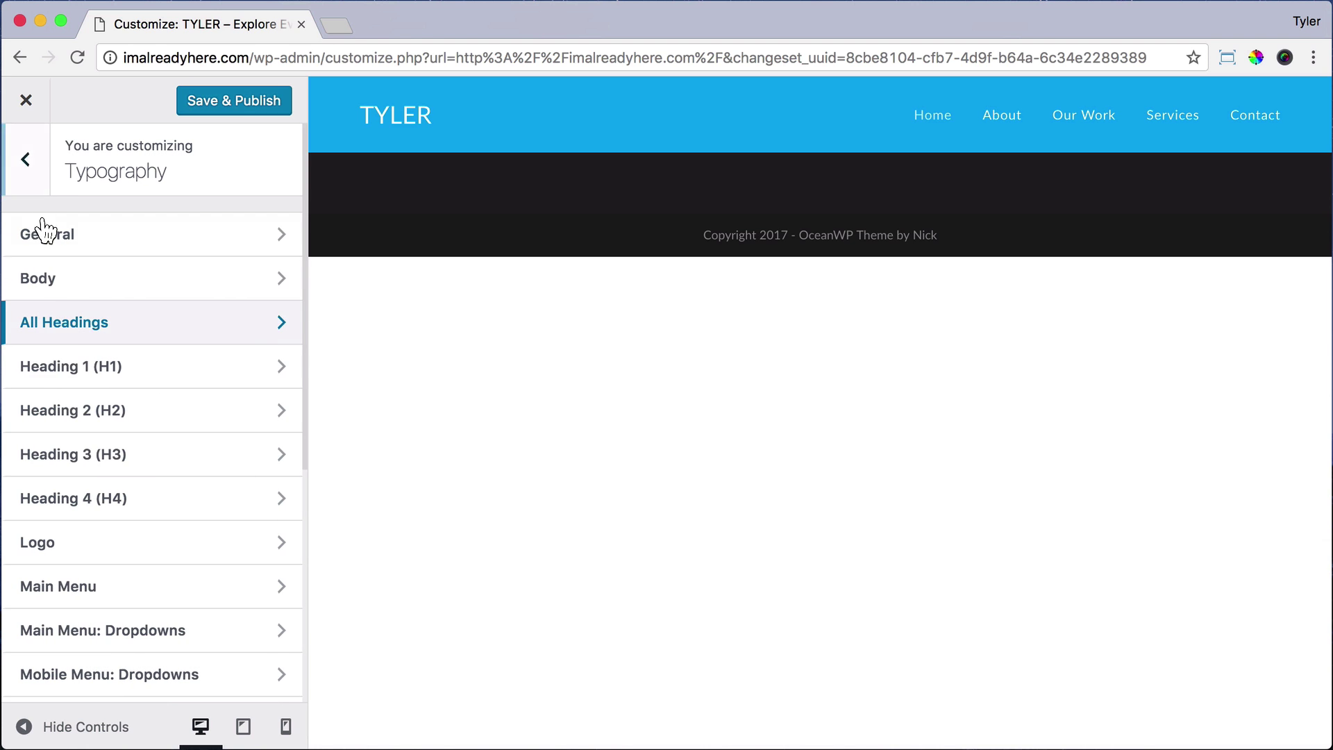
Step: Set the logo font to Lato, then try League Script and Lekton instead
click(182, 549)
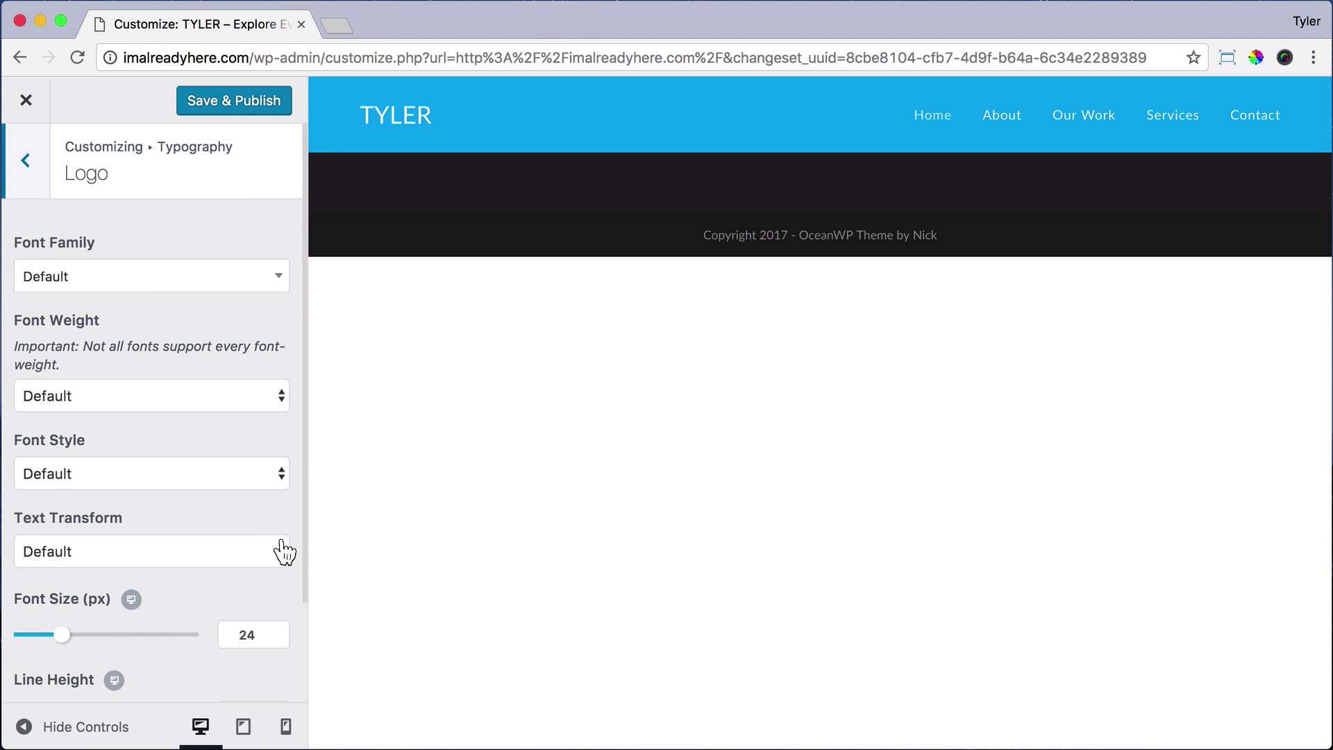
click(233, 288)
text(lato)
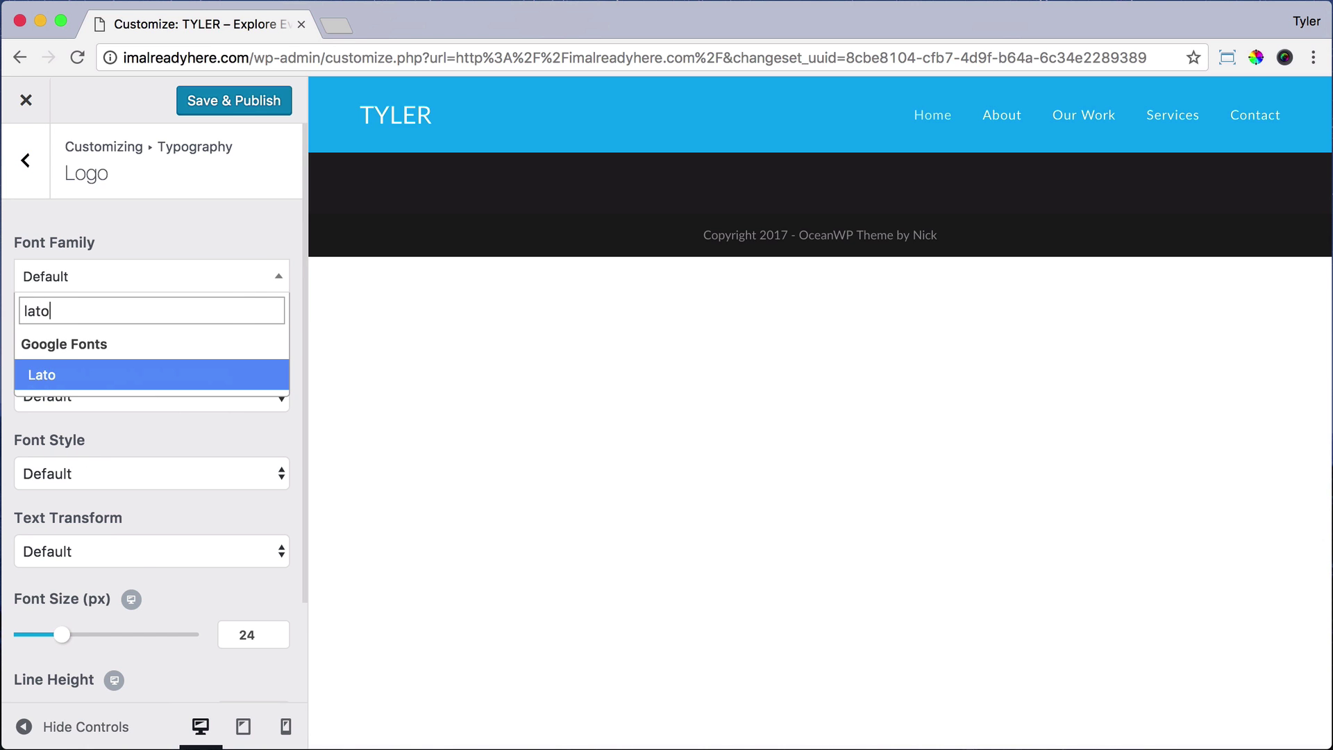
click(145, 380)
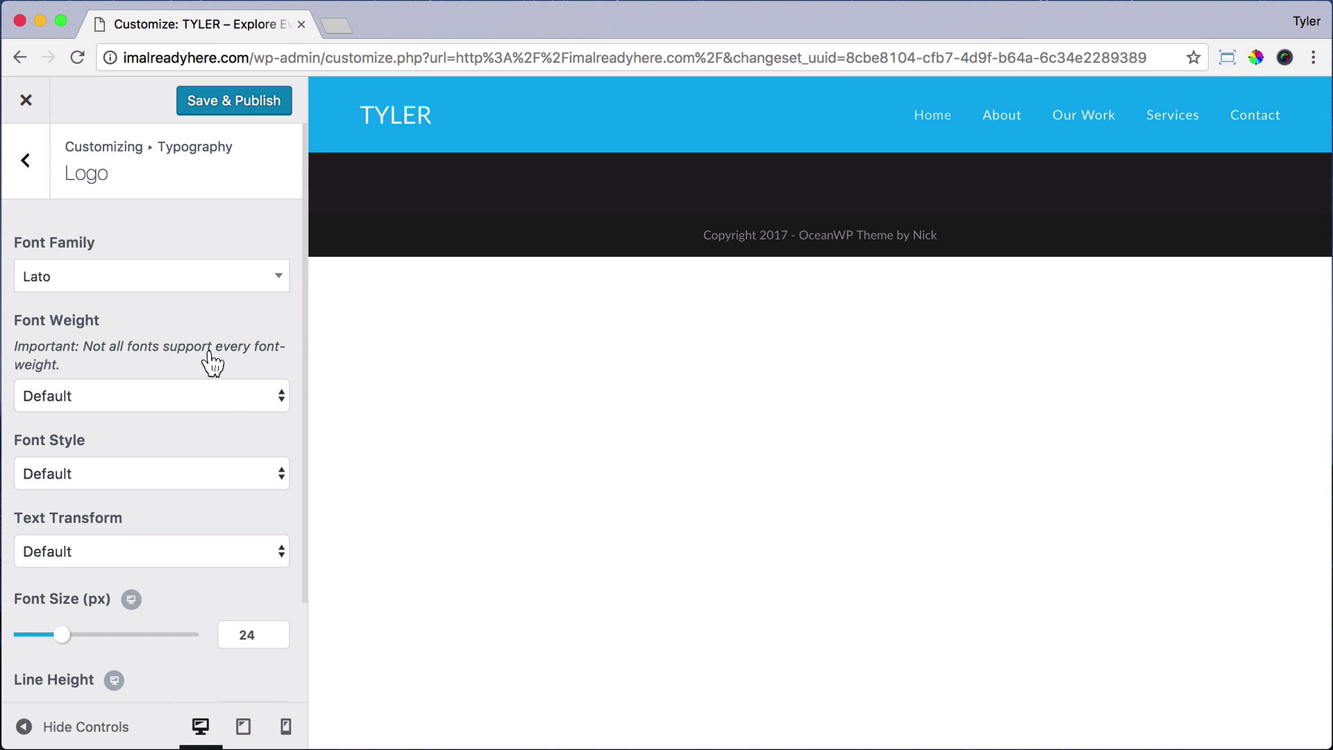
click(266, 278)
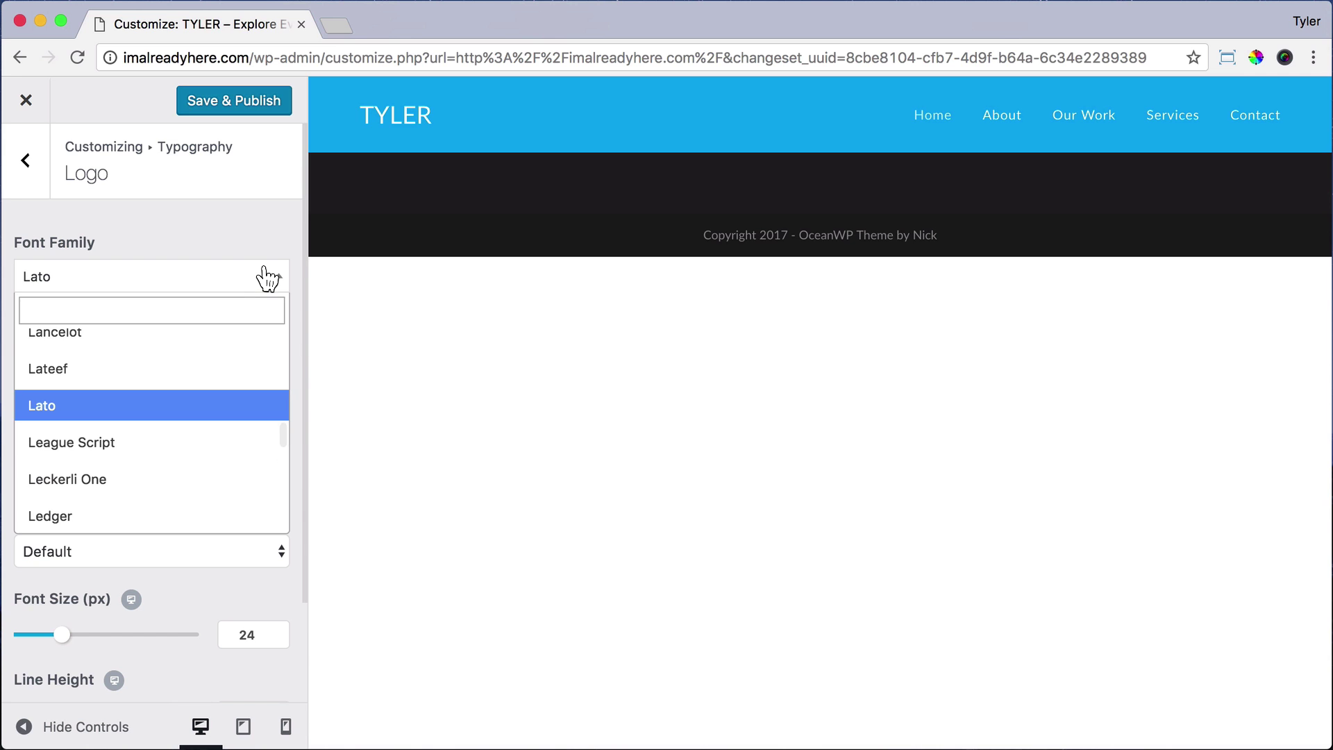
click(181, 452)
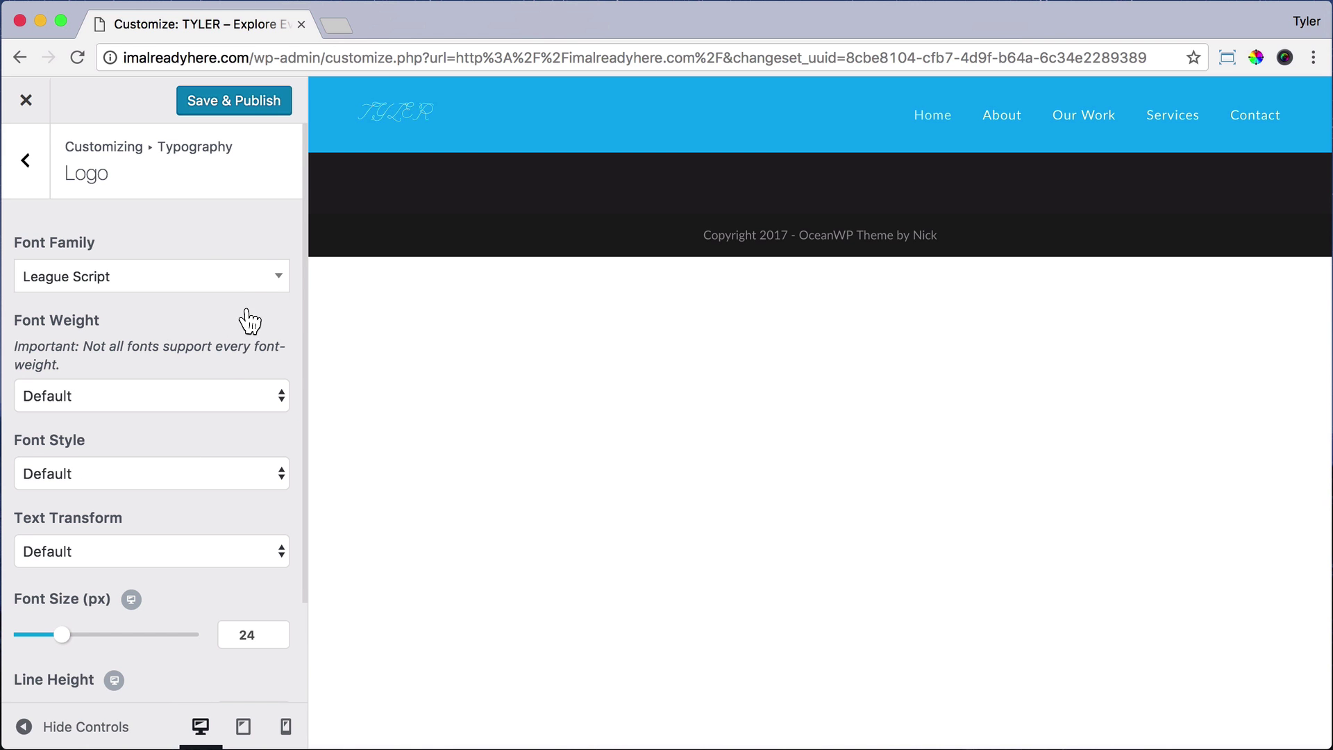
click(256, 281)
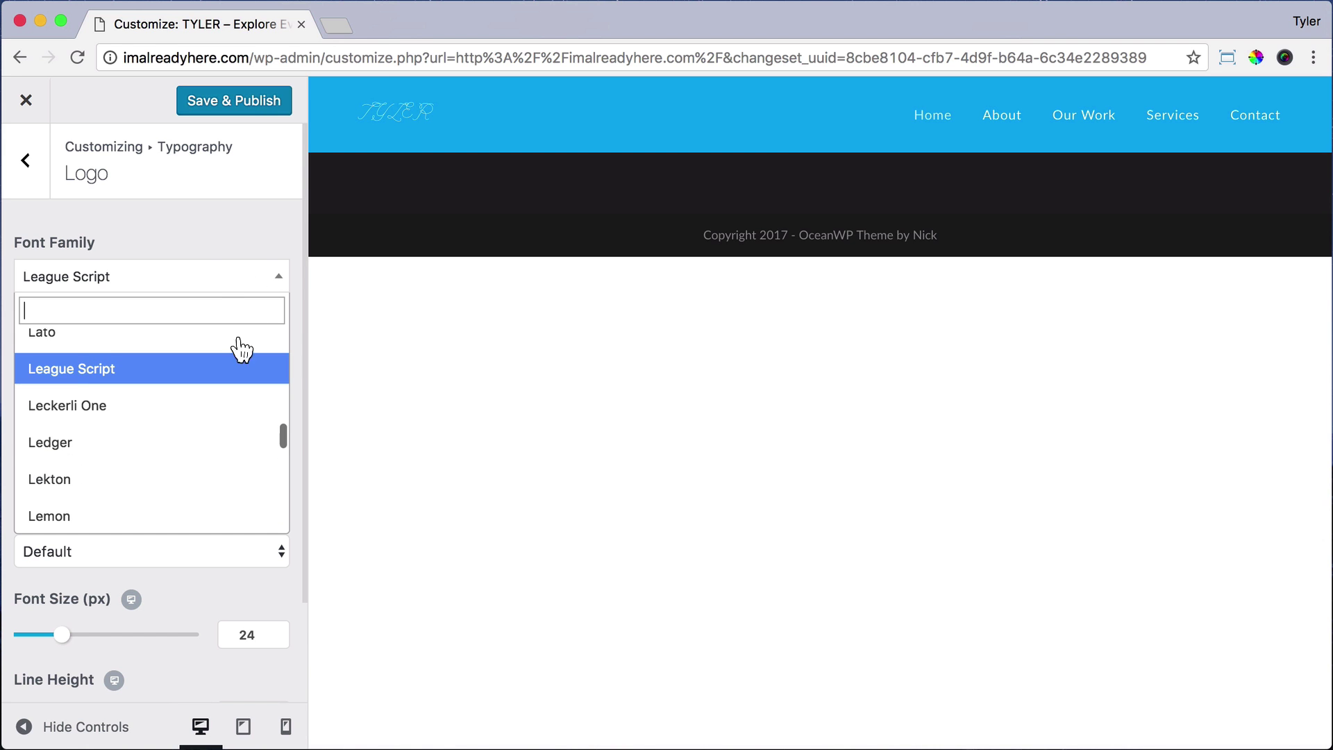
click(147, 478)
Step: Try Rock Salt for the logo, then switch the logo font back to Lato
click(174, 276)
text(rock)
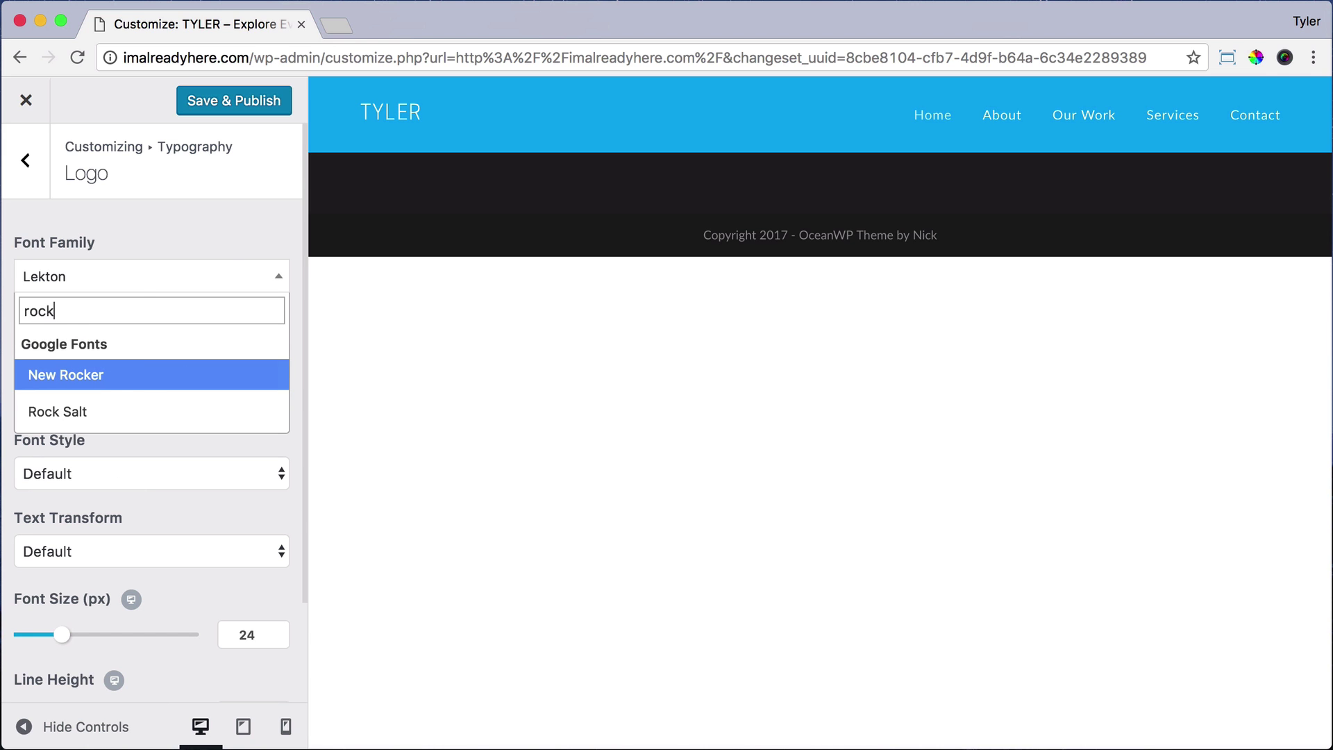
click(98, 412)
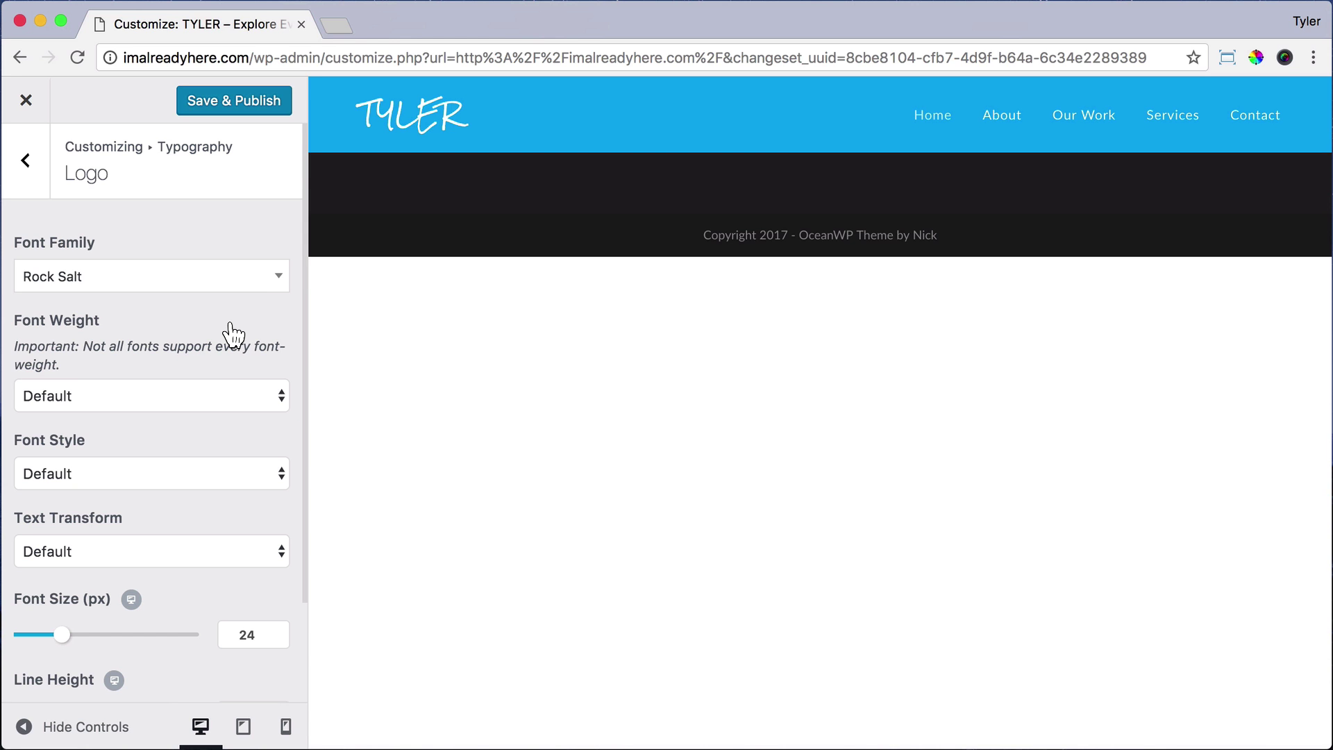
click(269, 287)
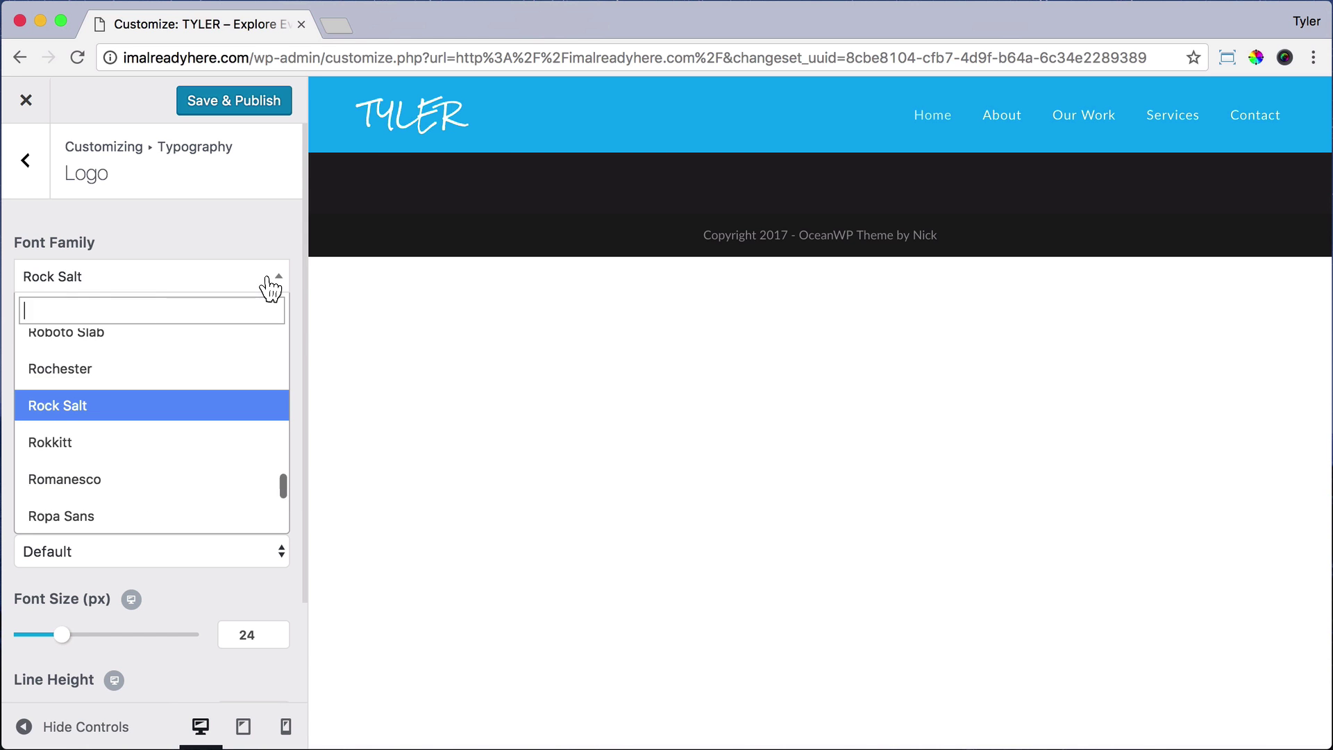
text(lato)
click(122, 378)
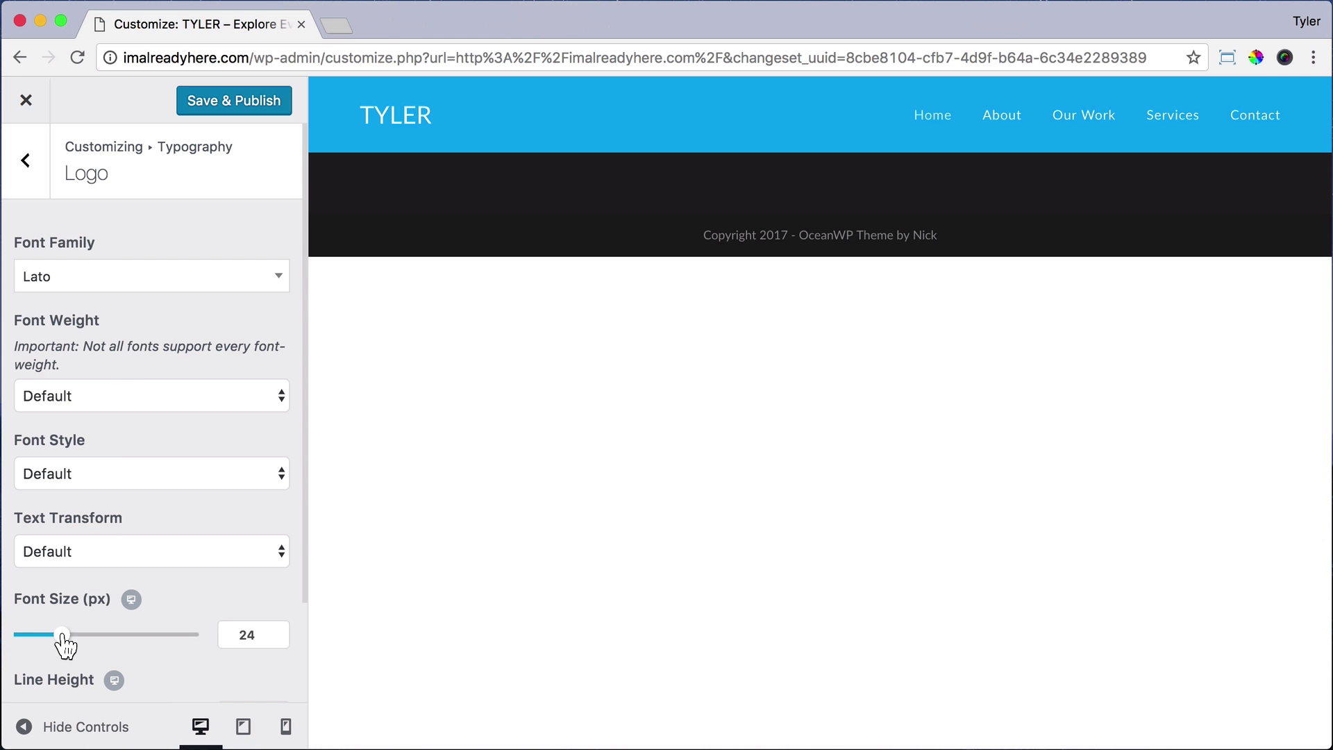
click(25, 162)
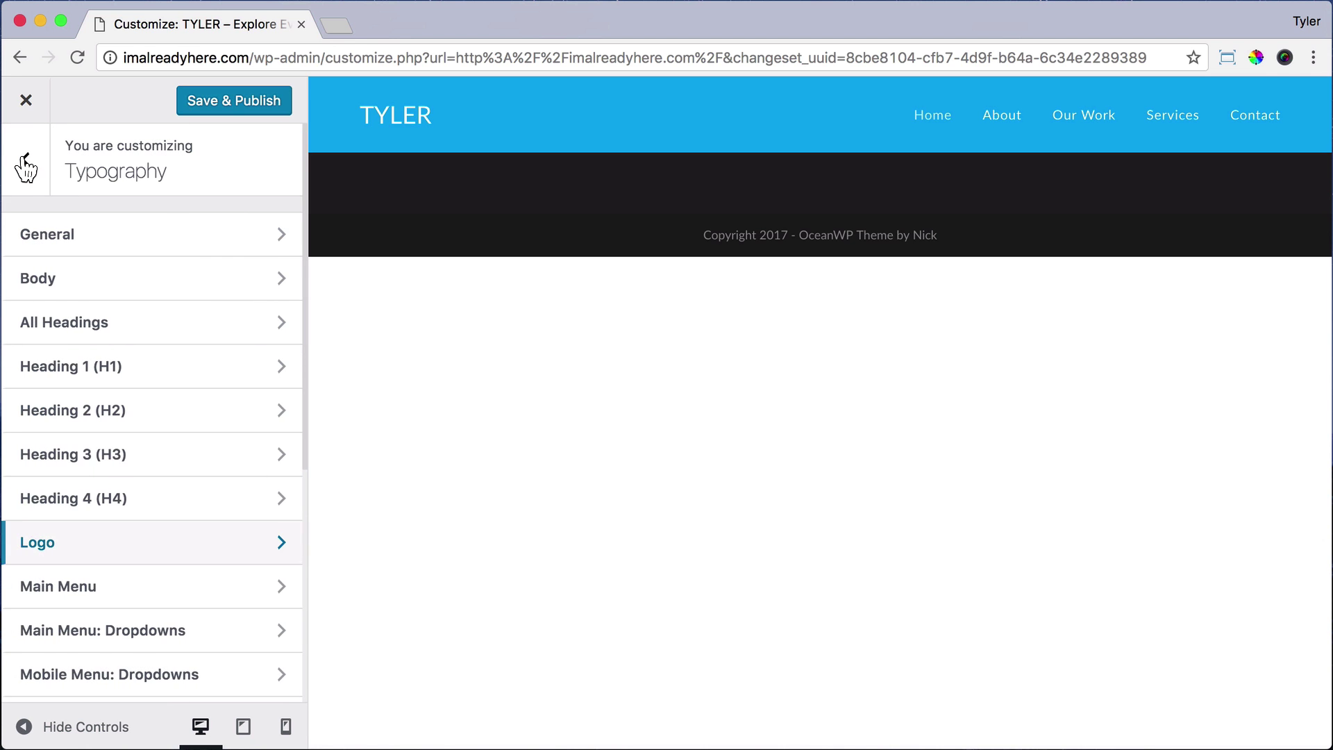
Step: Keep the main menu font family at Default and set its font size to 14 px
click(230, 590)
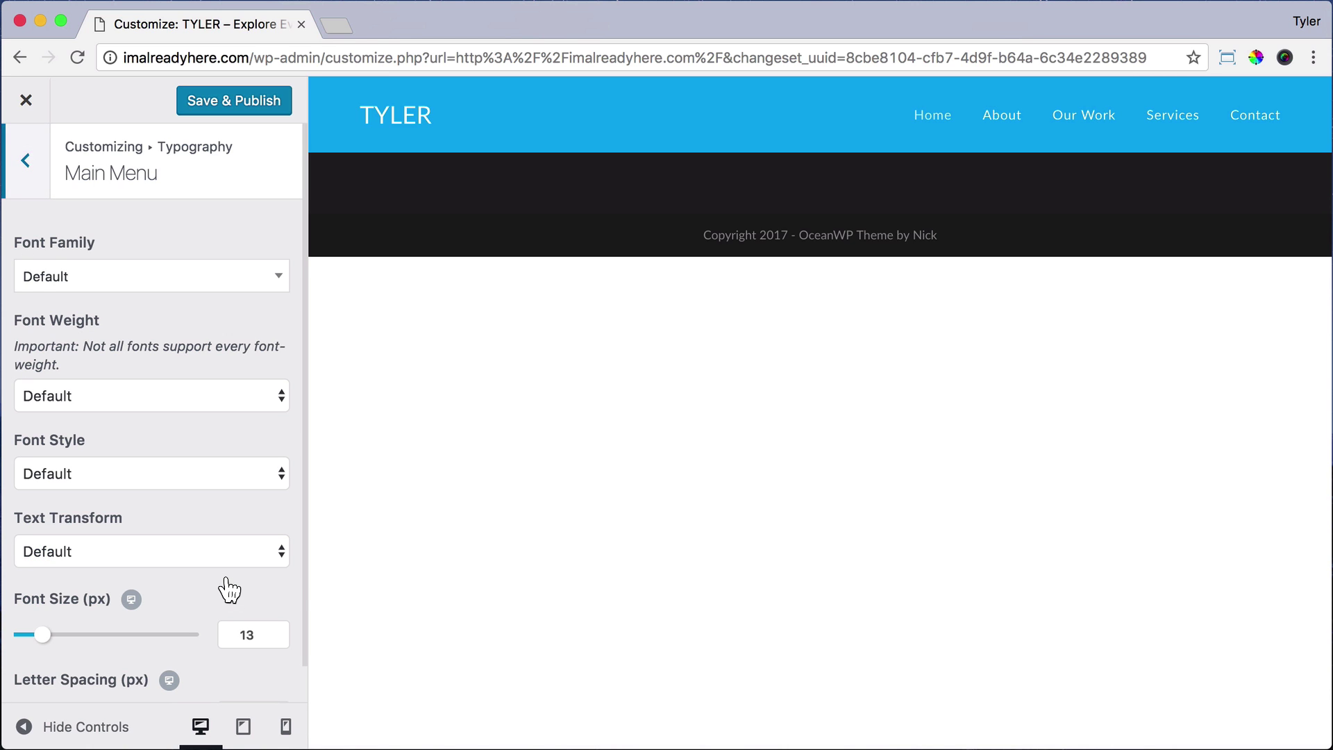
click(183, 283)
click(157, 344)
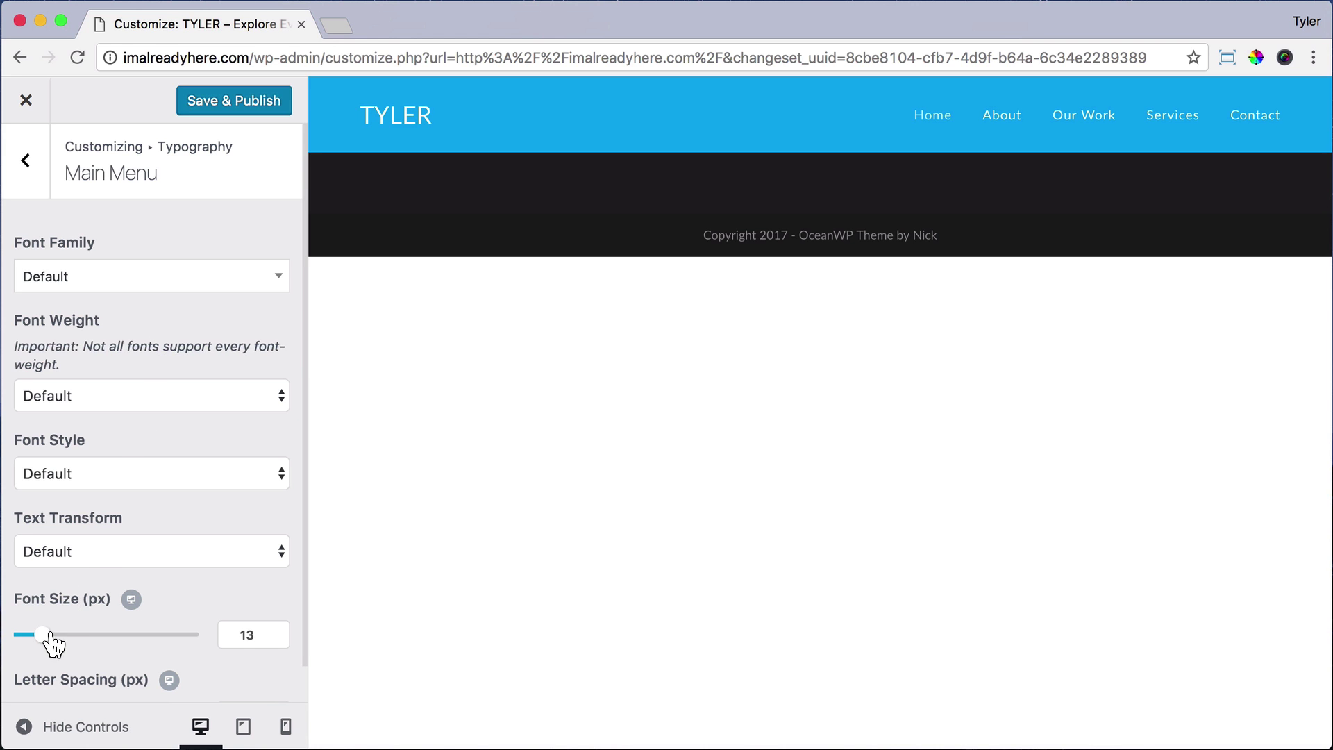
mouse_move(43, 637)
mouse_down()
mouse_move(55, 637)
mouse_move(38, 642)
mouse_up()
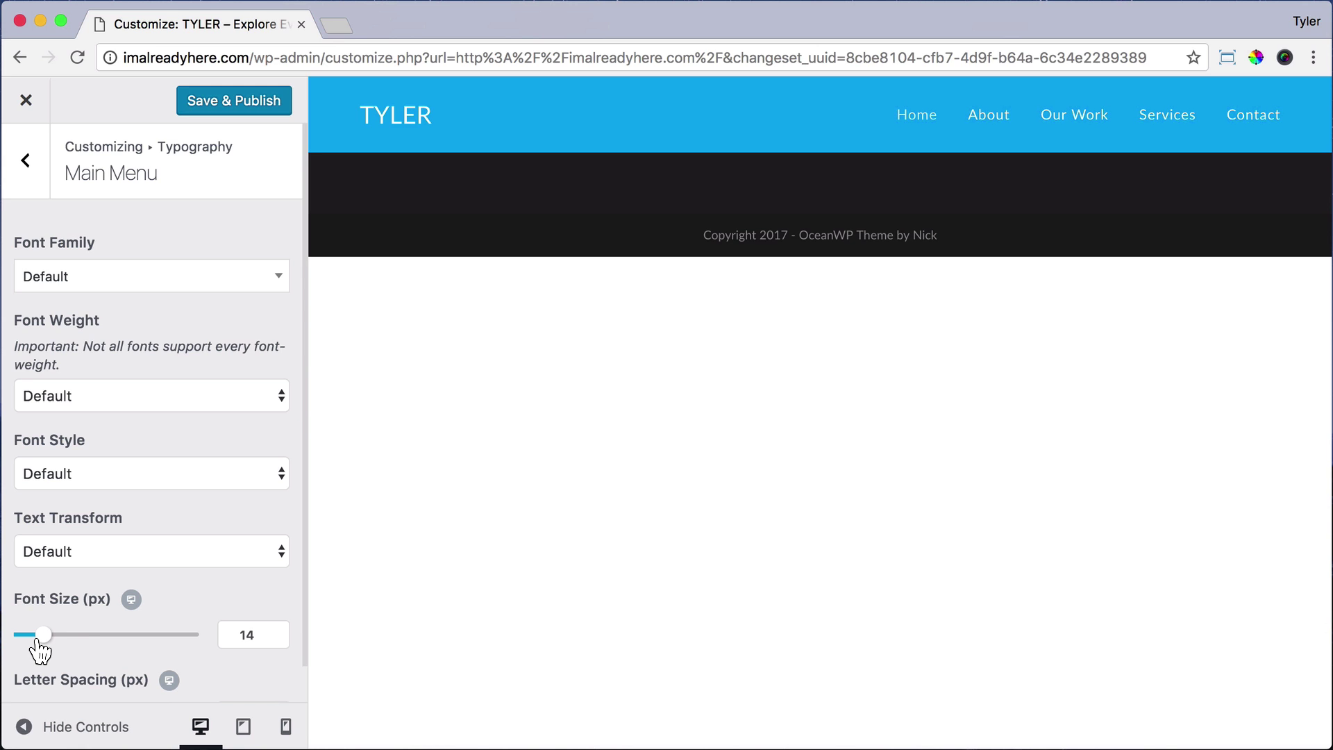
Step: Try Uppercase for the main menu text transform, then restore it to Default
click(242, 555)
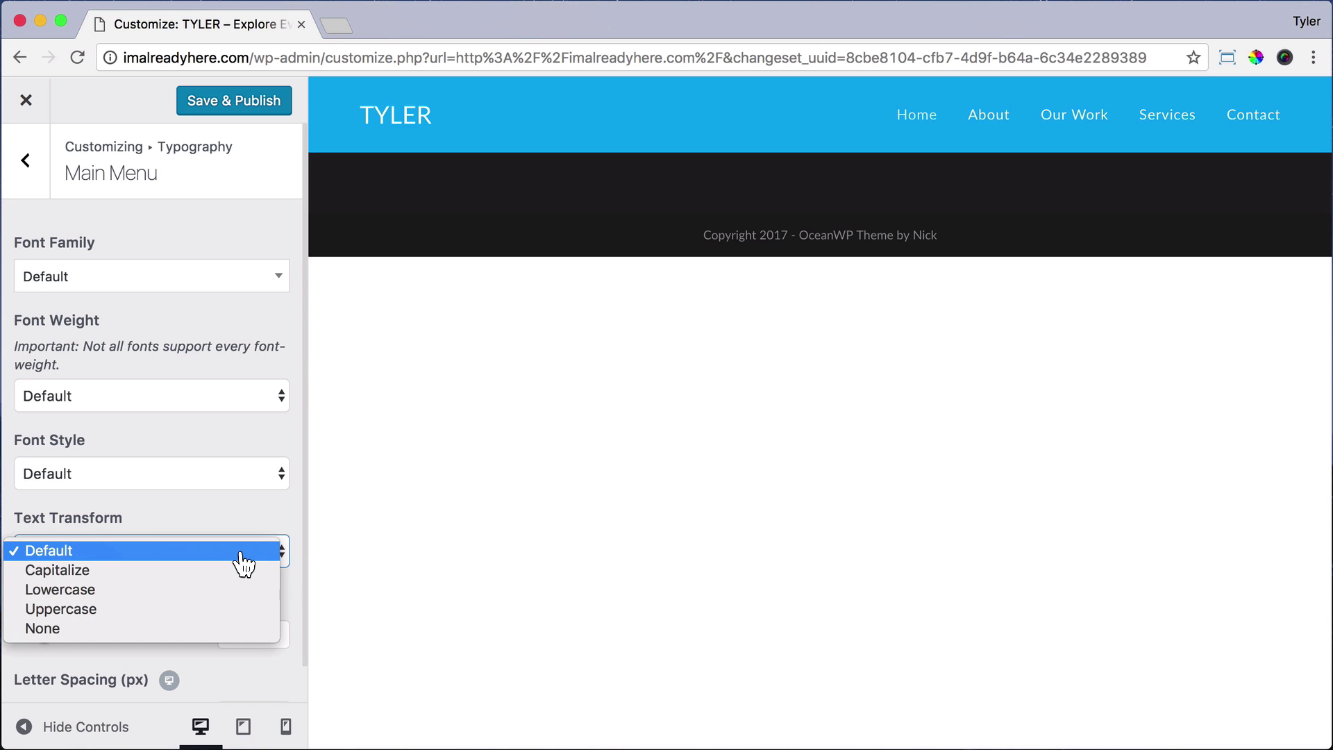
click(201, 610)
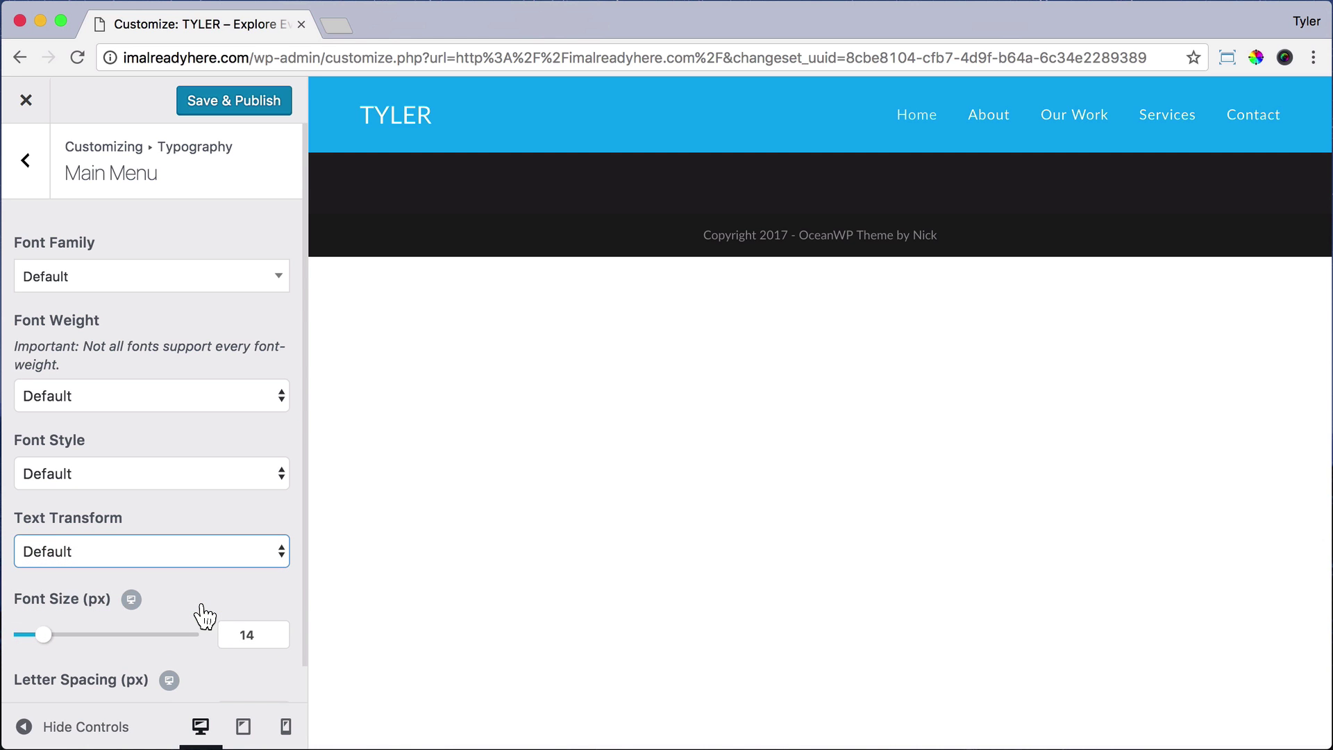
click(249, 549)
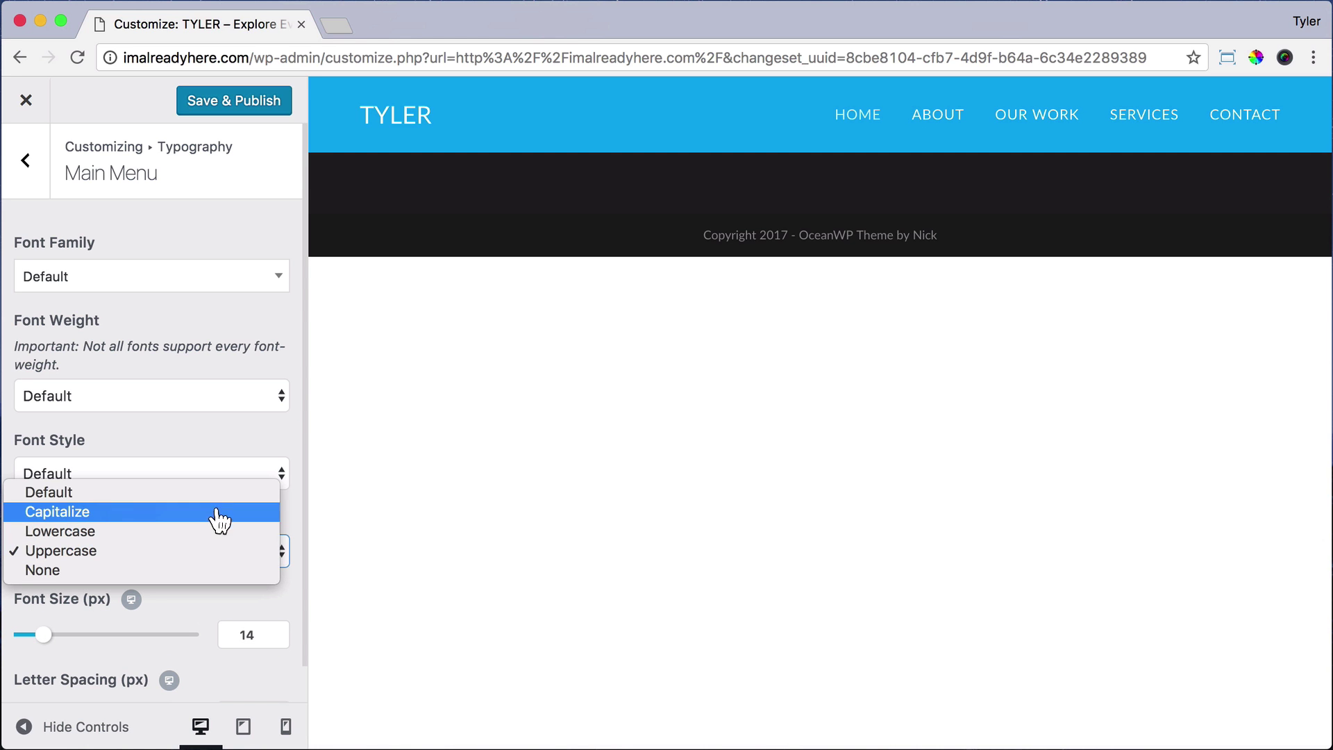
click(213, 498)
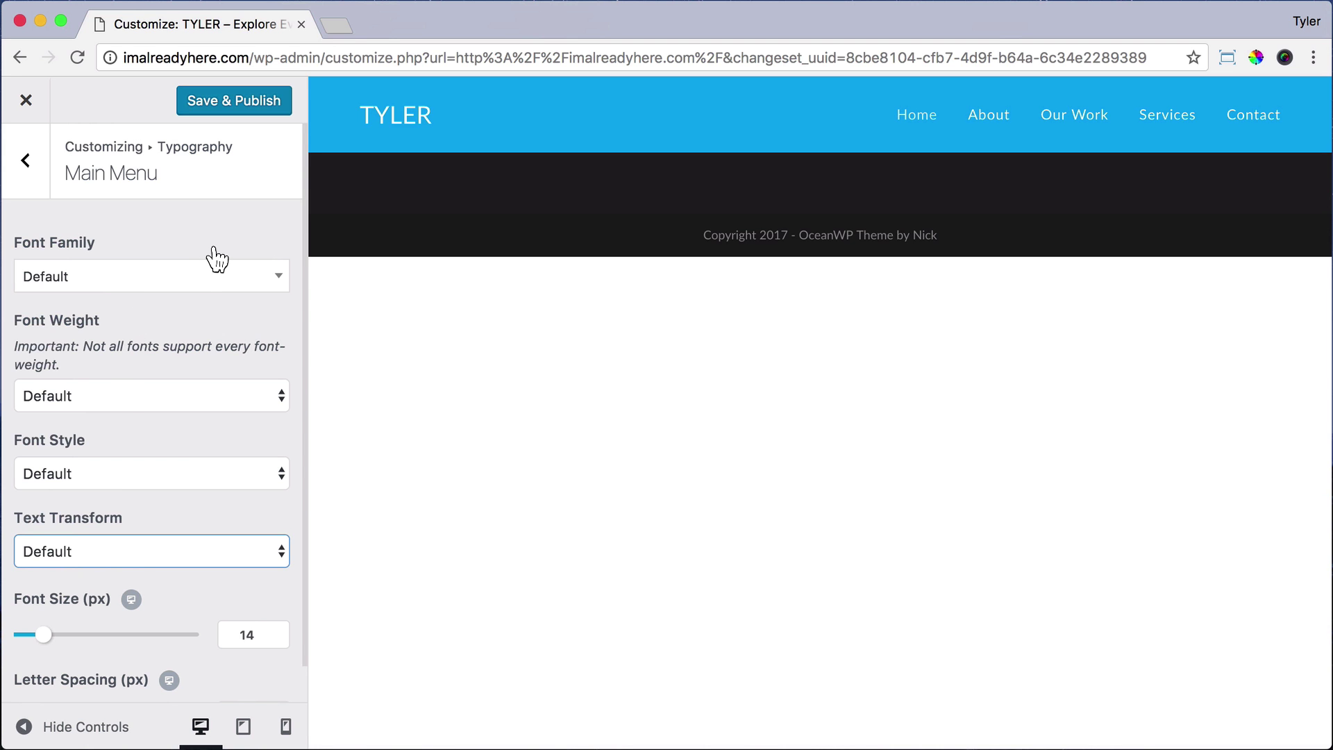
Step: Save & Publish the typography changes and close the Customizer to load the live site
click(27, 169)
scroll(209, 521, down, 3)
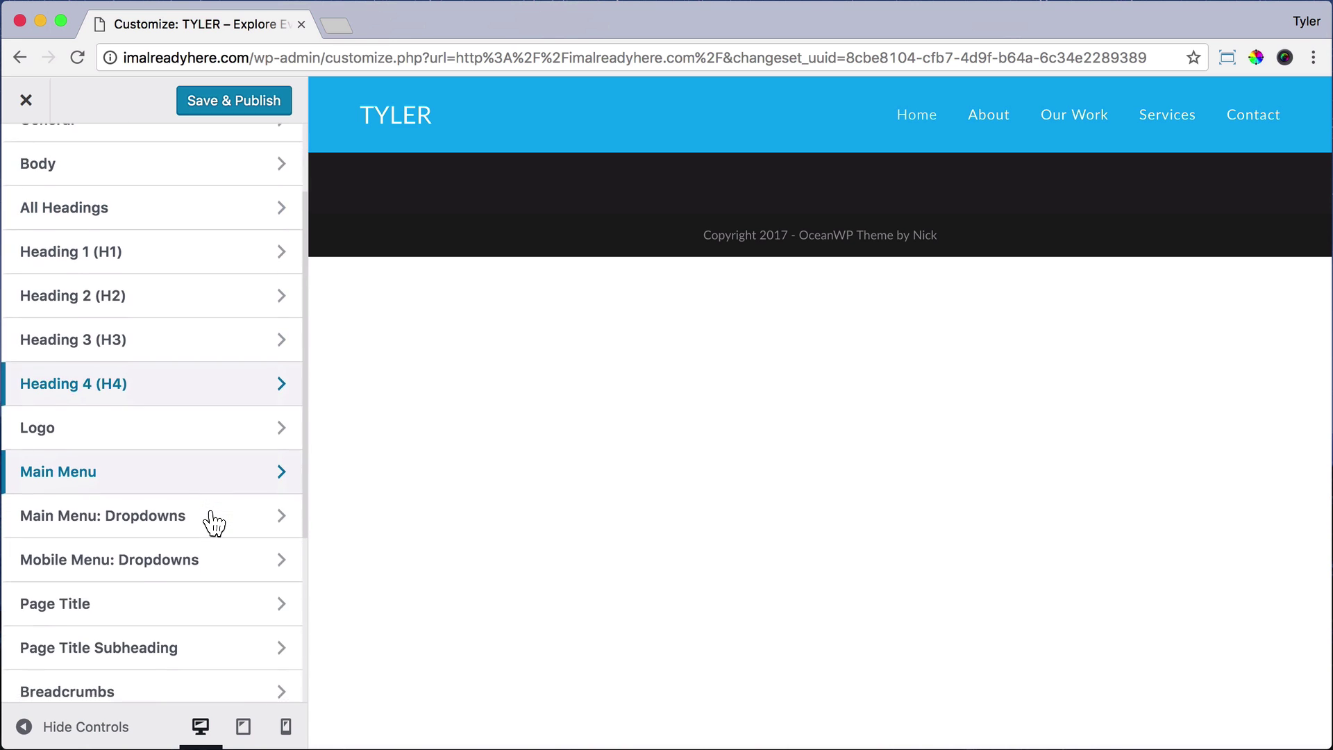
scroll(214, 523, down, 5)
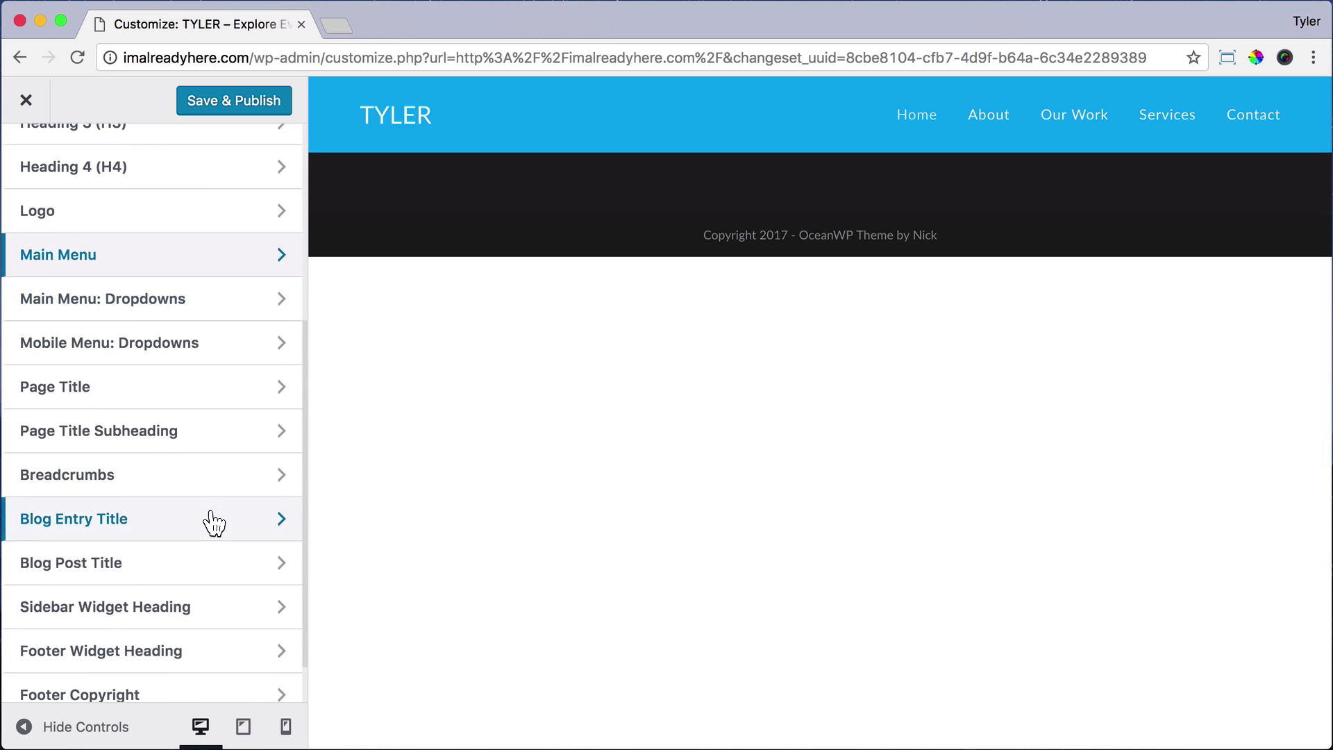
scroll(214, 522, up, 5)
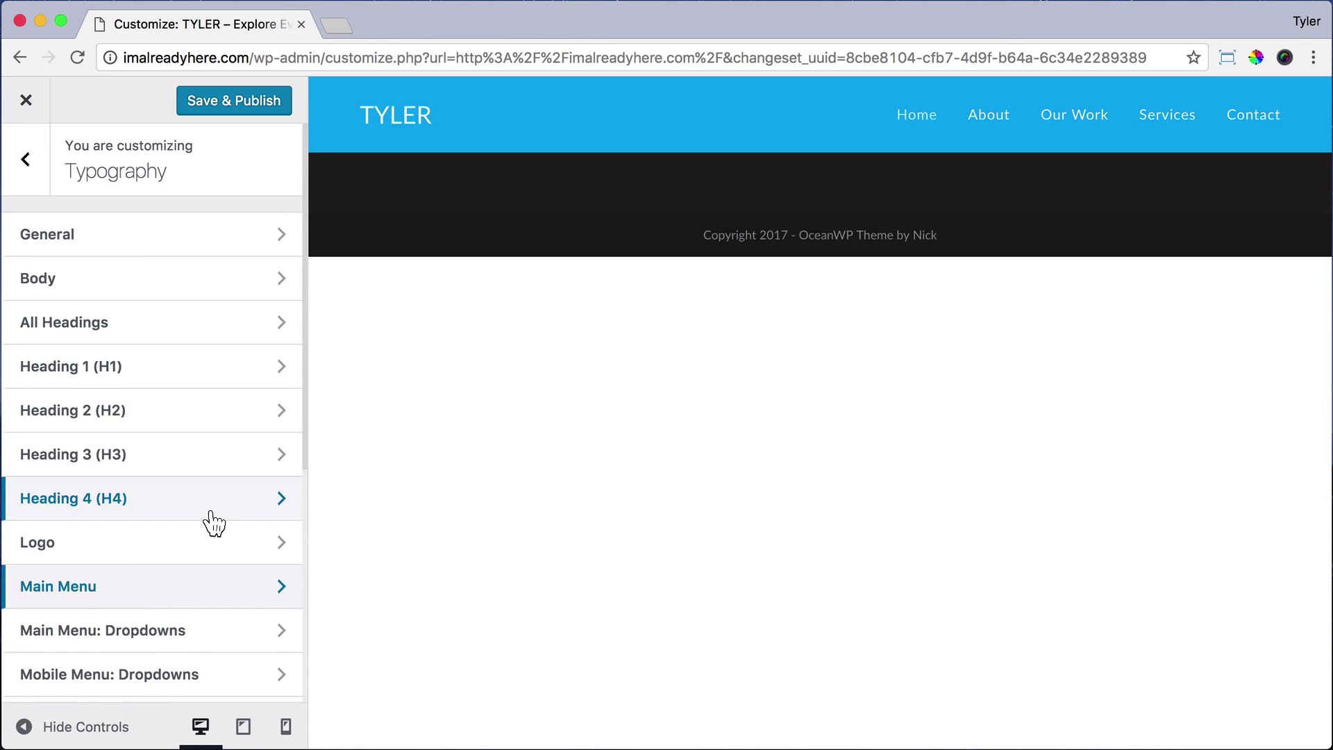
click(232, 102)
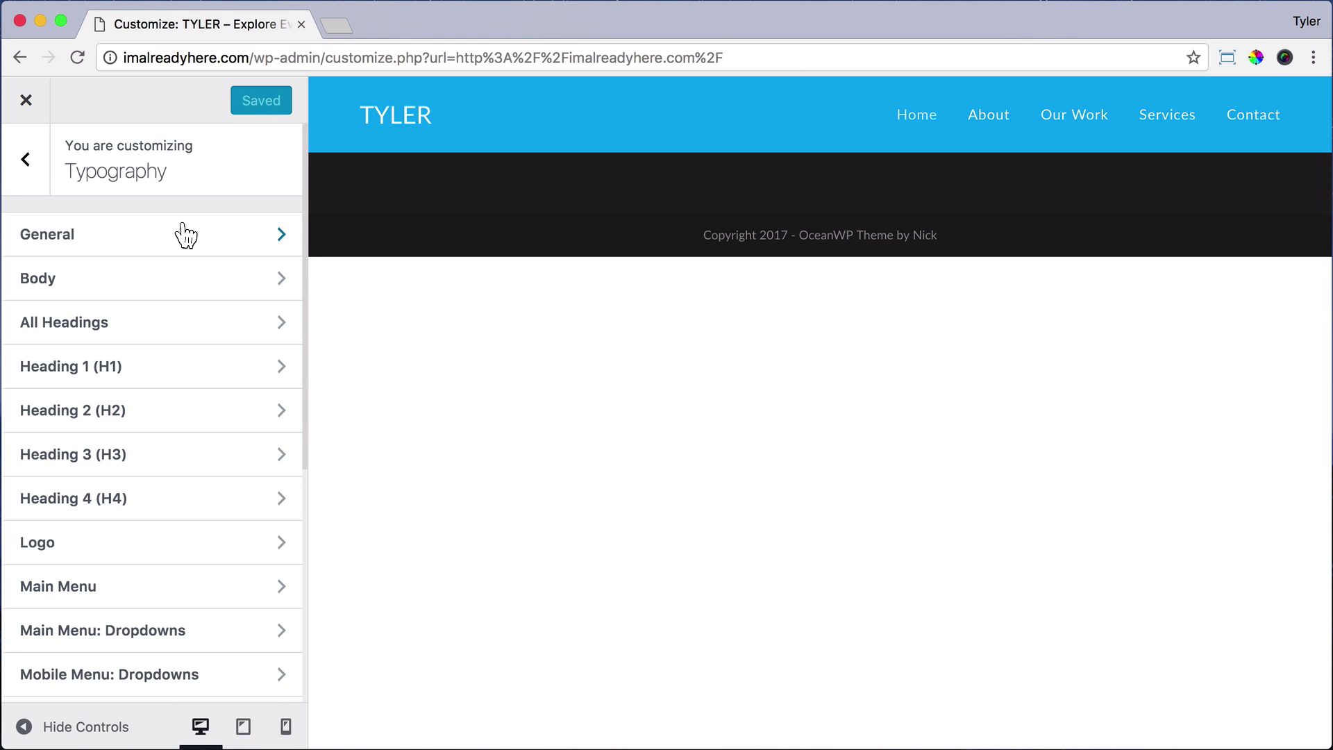
click(28, 108)
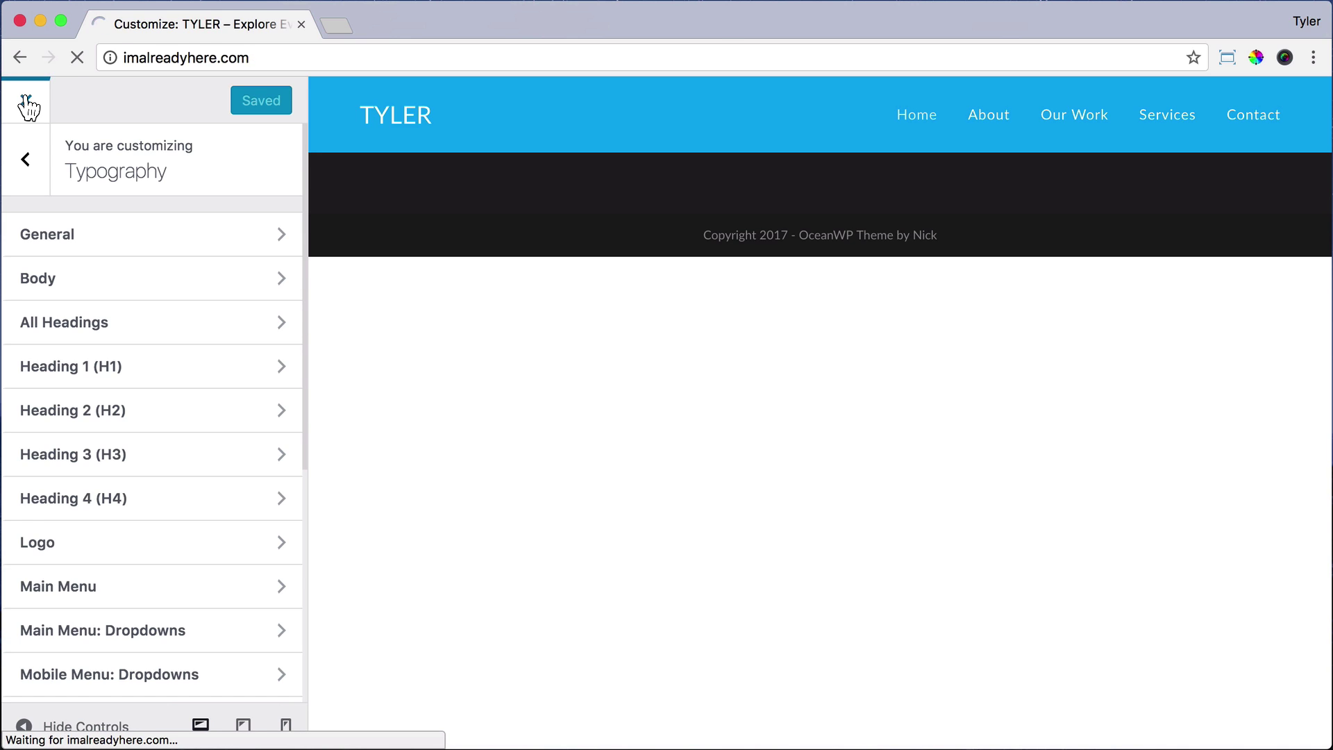